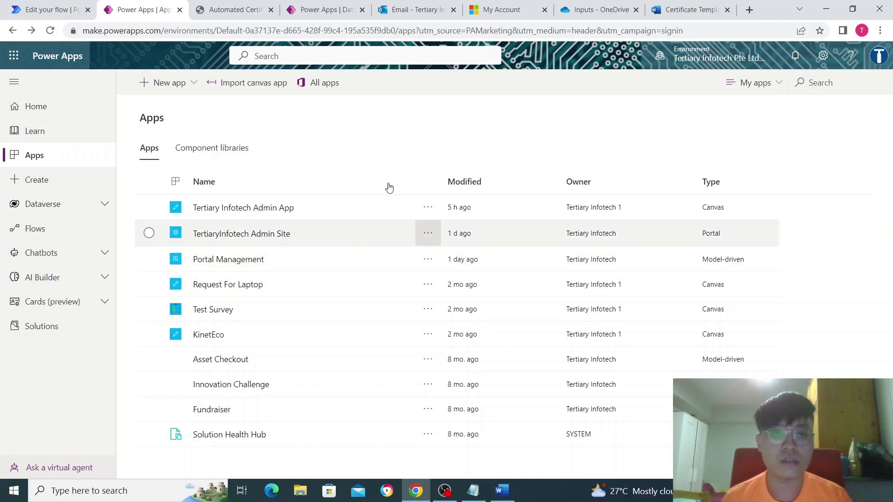
- Choose Edit on the TertiaryInfotech Admin Site portal from the Apps list
click(235, 14)
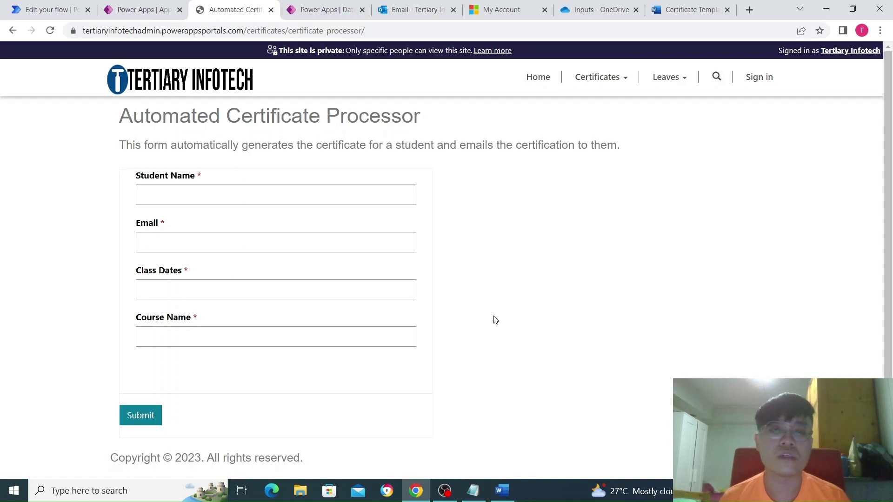
click(134, 9)
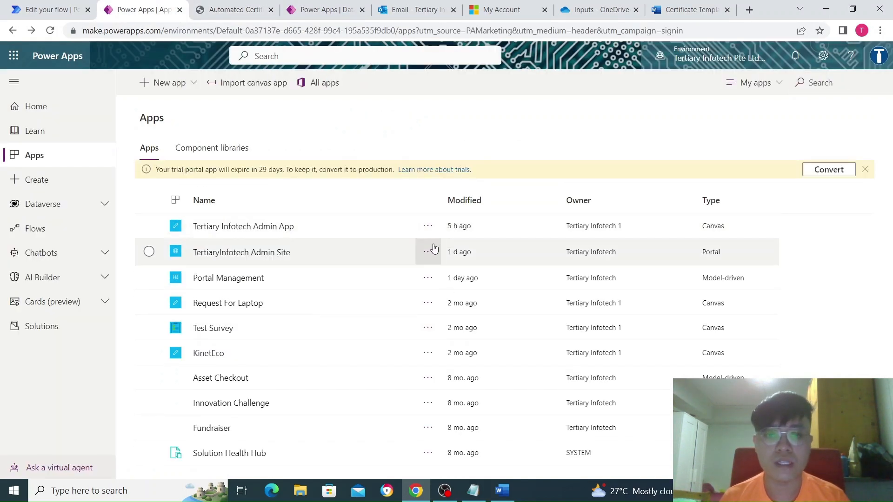
click(428, 251)
click(437, 274)
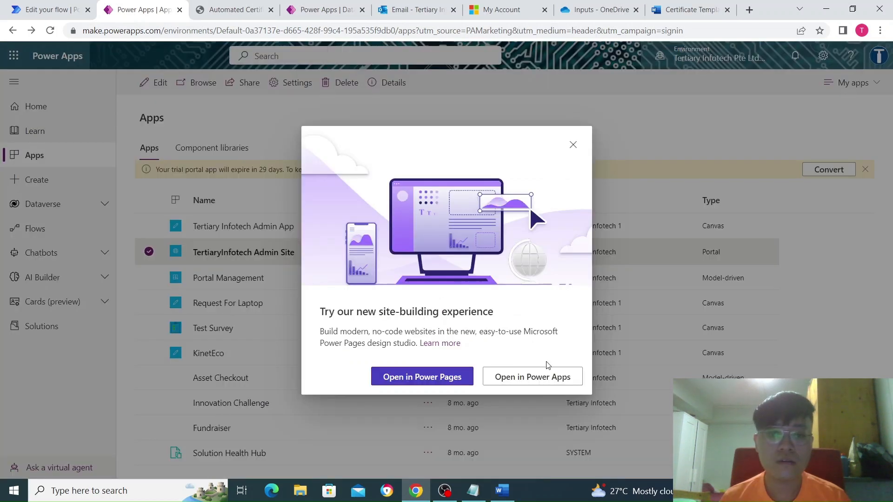
- Open the admin site in the classic Power Apps studio
click(572, 379)
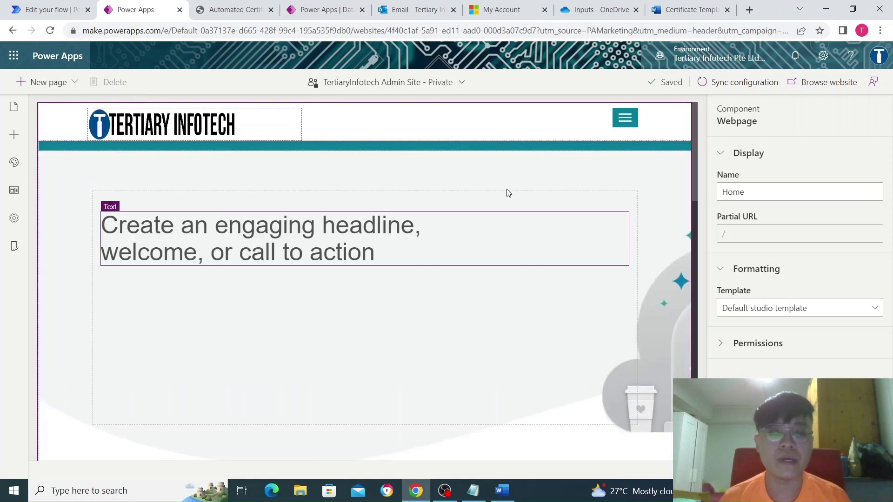
scroll(341, 296, down, 10)
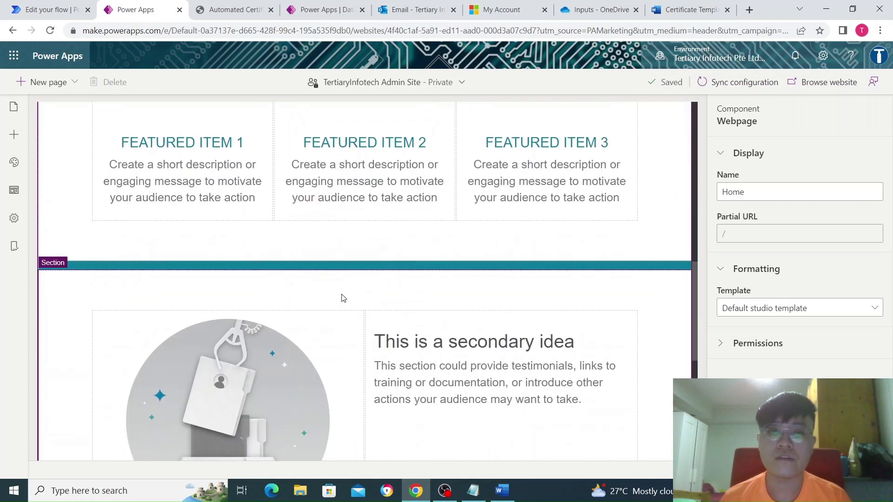
scroll(344, 296, up, 10)
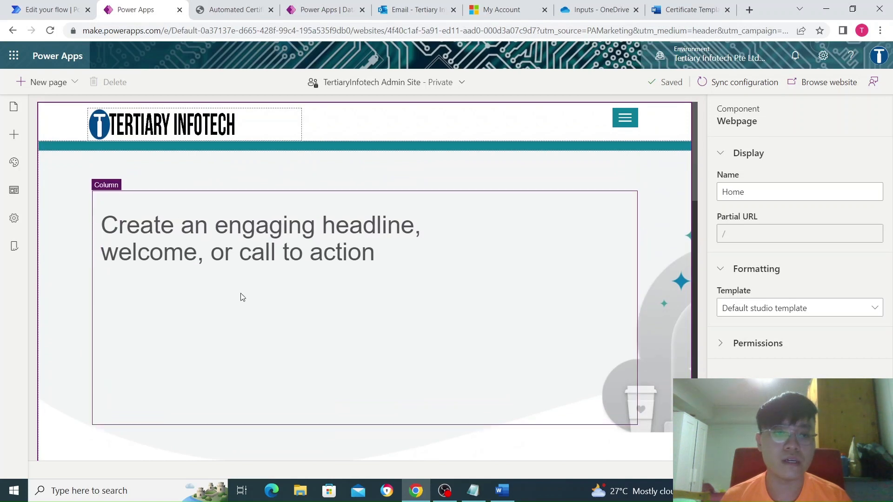
scroll(232, 296, down, 5)
scroll(221, 296, up, 5)
- Open the Automated Certificate Processor page under Certificates in the site's pages
click(14, 107)
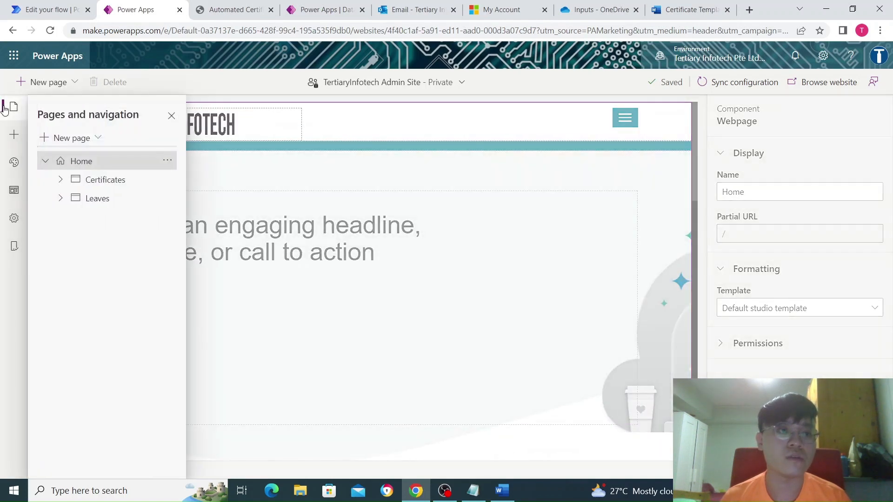
click(60, 181)
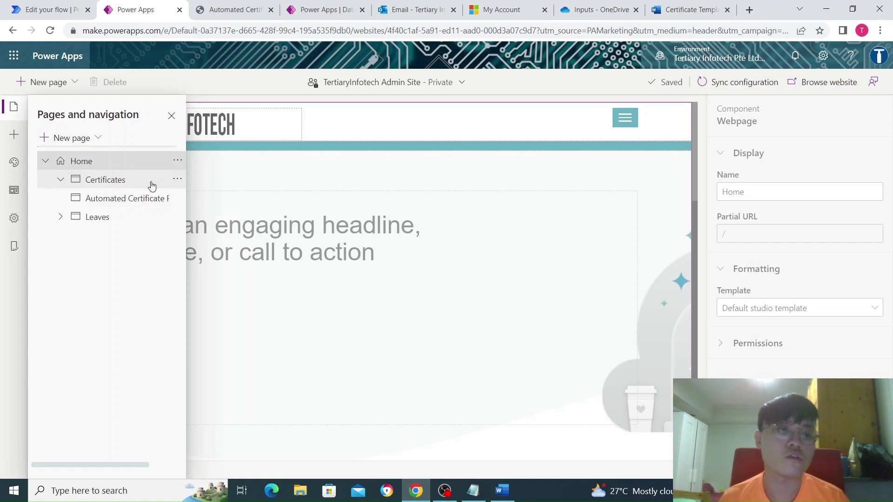
click(178, 180)
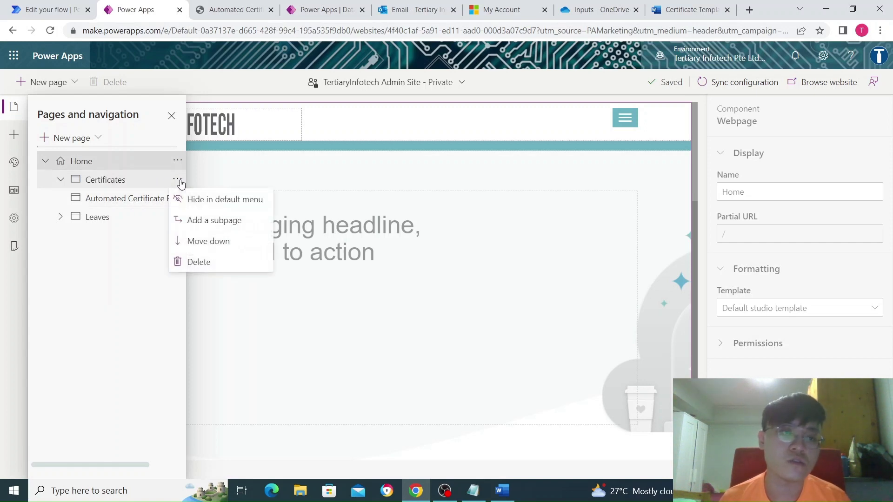
click(123, 203)
click(125, 201)
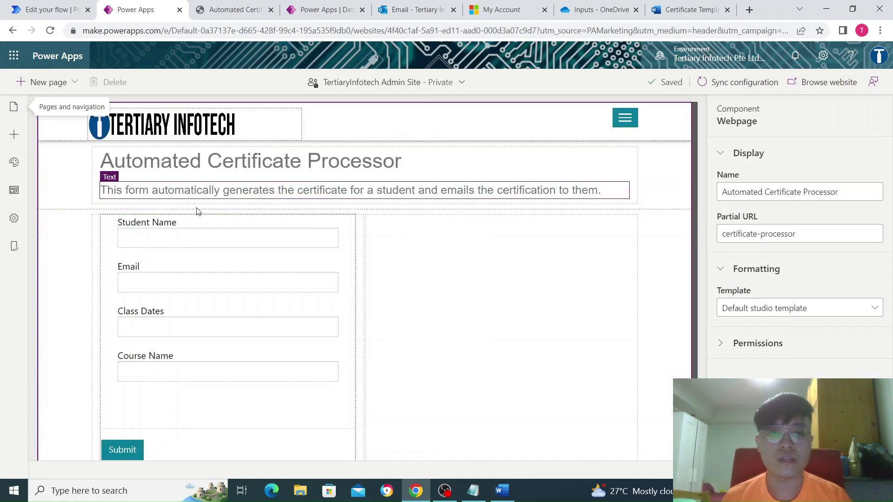
- Select the page's form to confirm it uses the Certificates table in Insert mode
click(235, 11)
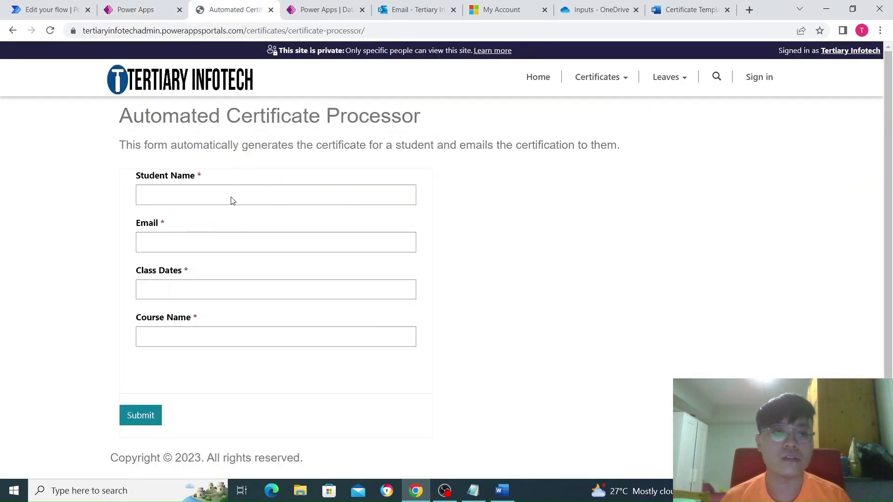
click(133, 10)
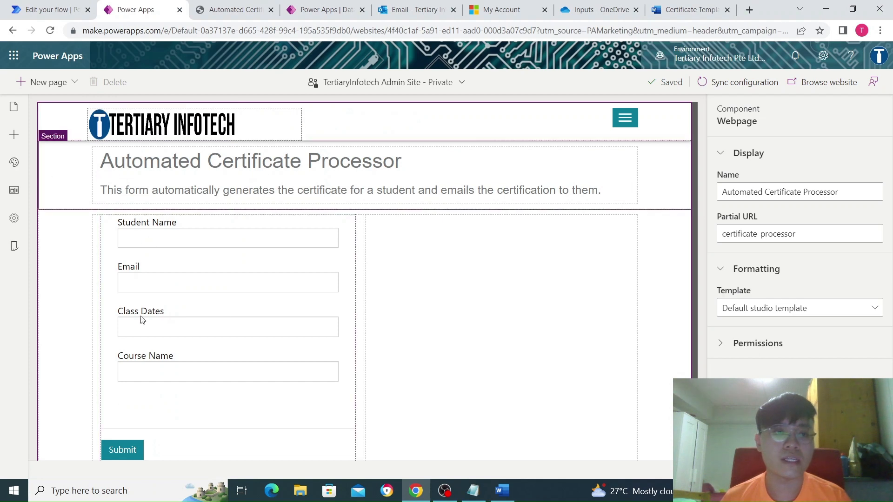
click(110, 162)
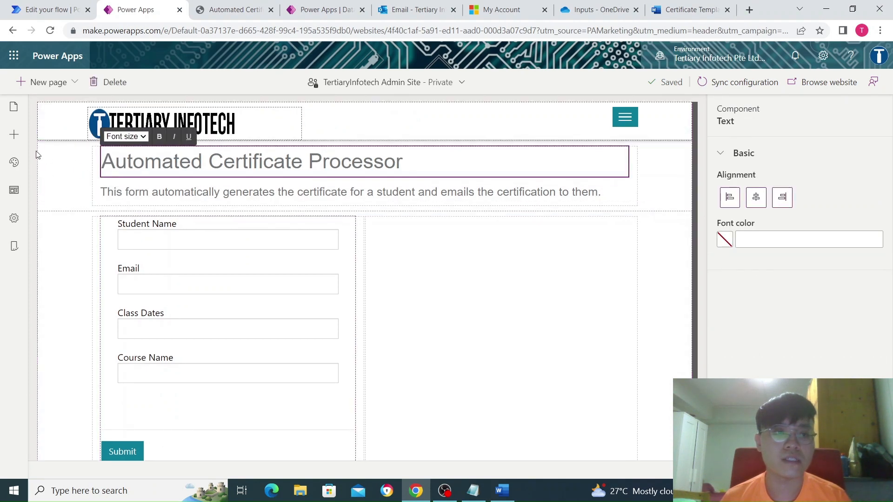
click(14, 134)
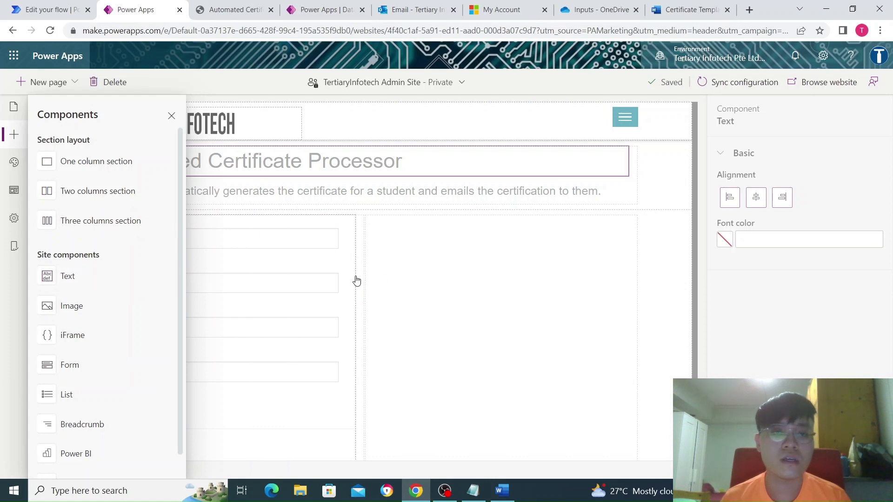
click(166, 265)
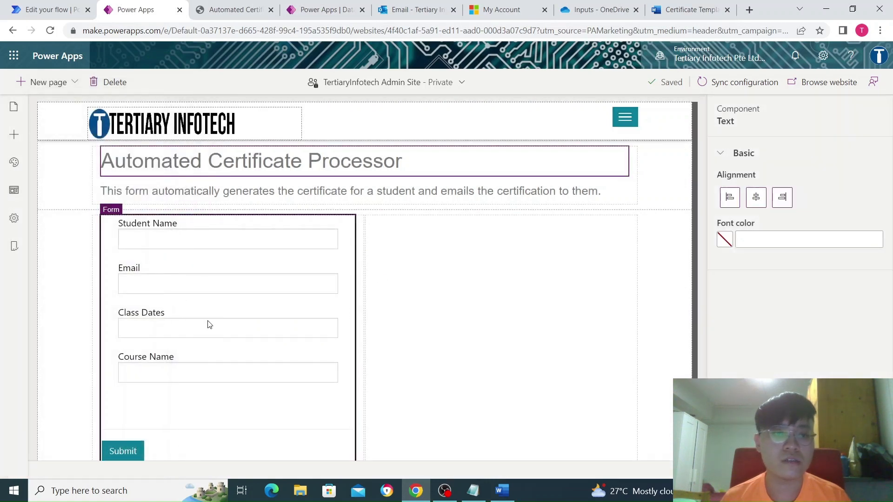
- Bring up the Dataverse Certificates table and its records
click(14, 135)
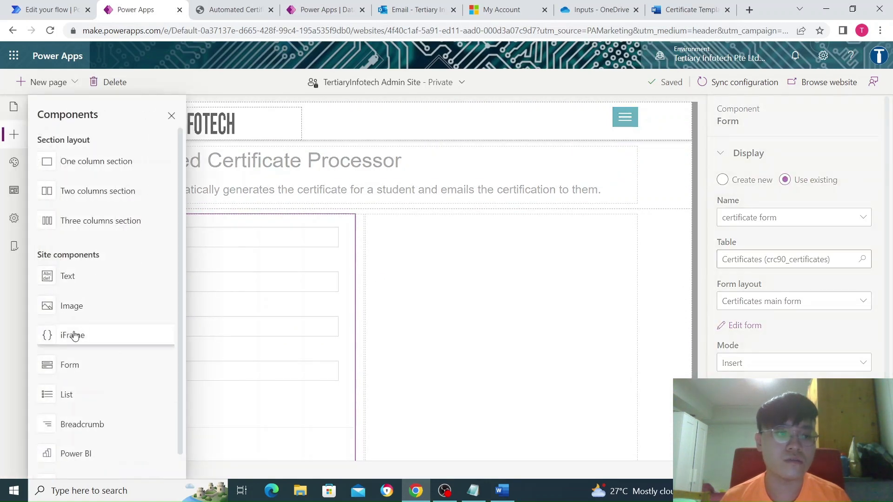
scroll(96, 372, down, 1)
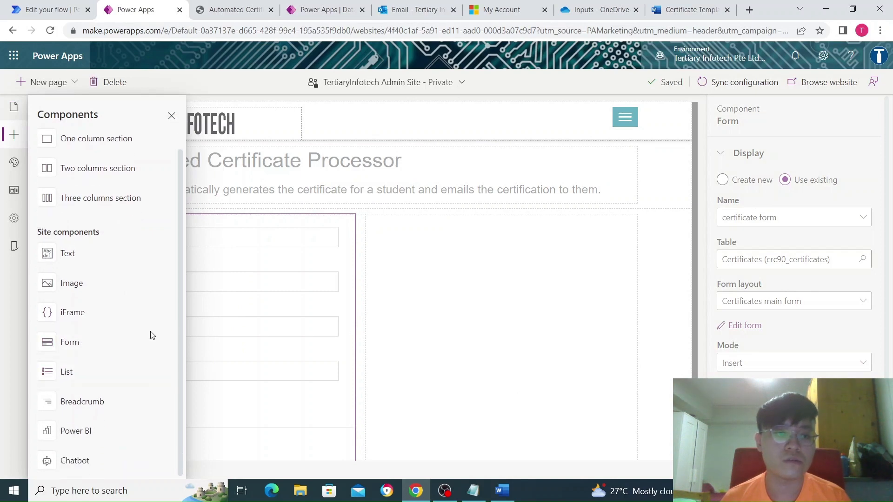
click(353, 321)
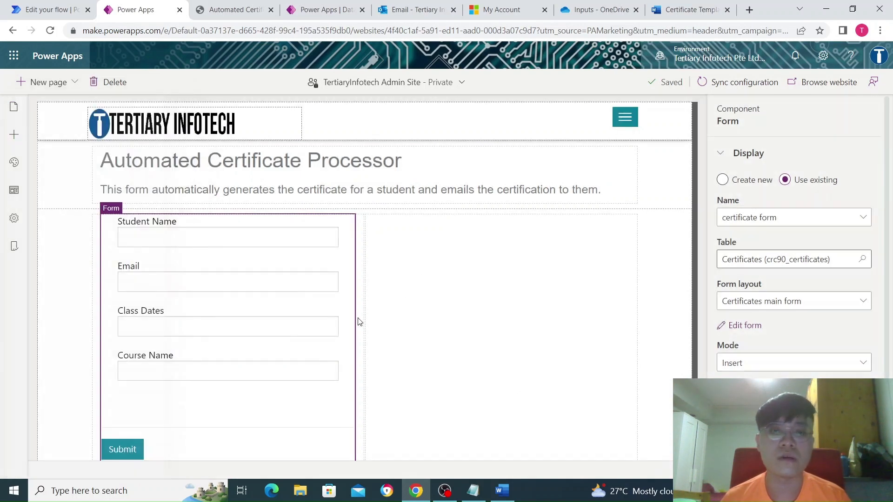
scroll(320, 317, down, 1)
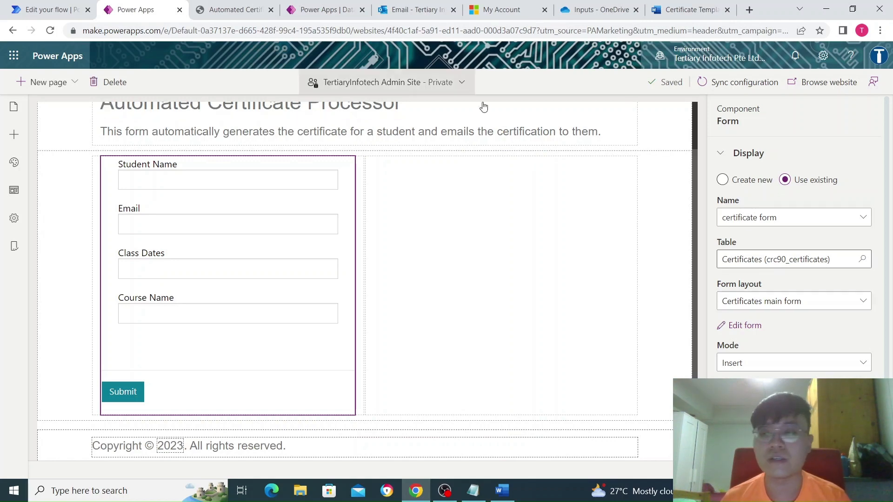
click(338, 10)
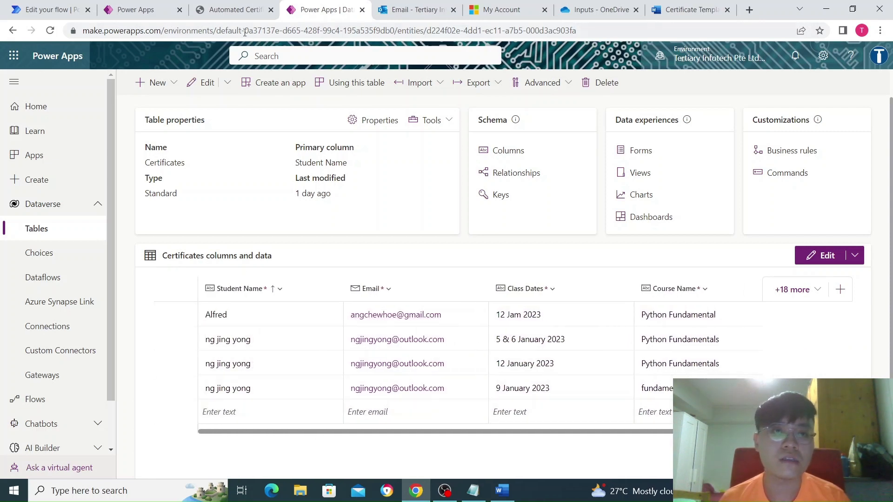
- Open the Certificates main form from the Certificates table's Forms list
click(237, 16)
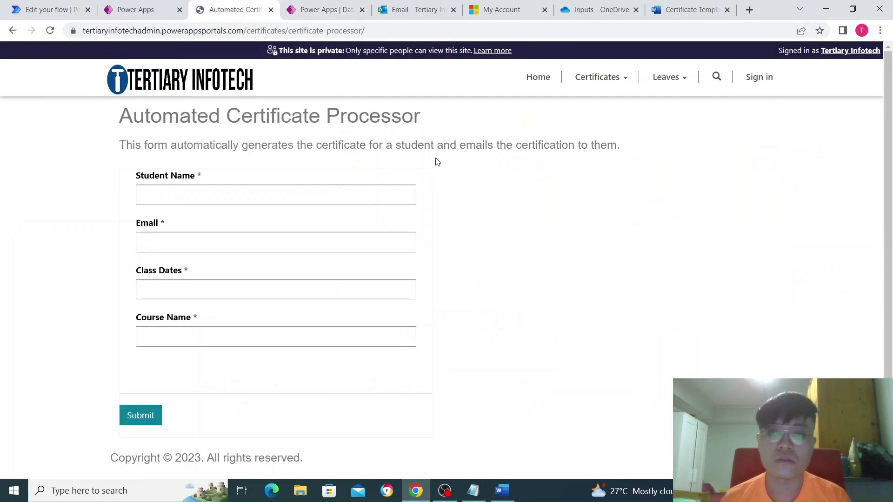
click(135, 13)
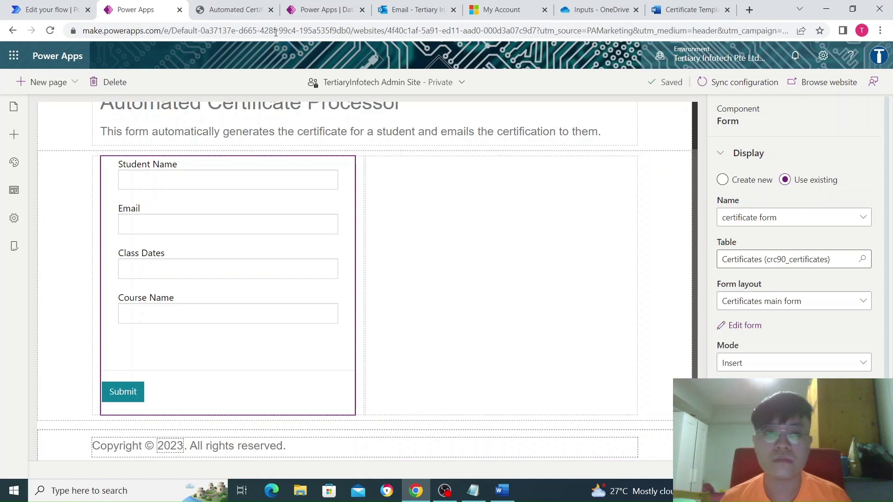
click(251, 14)
click(307, 13)
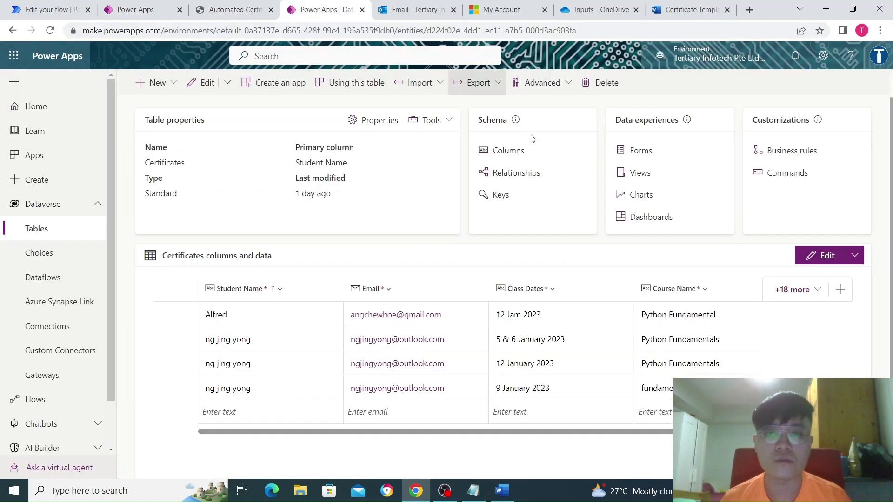
click(649, 154)
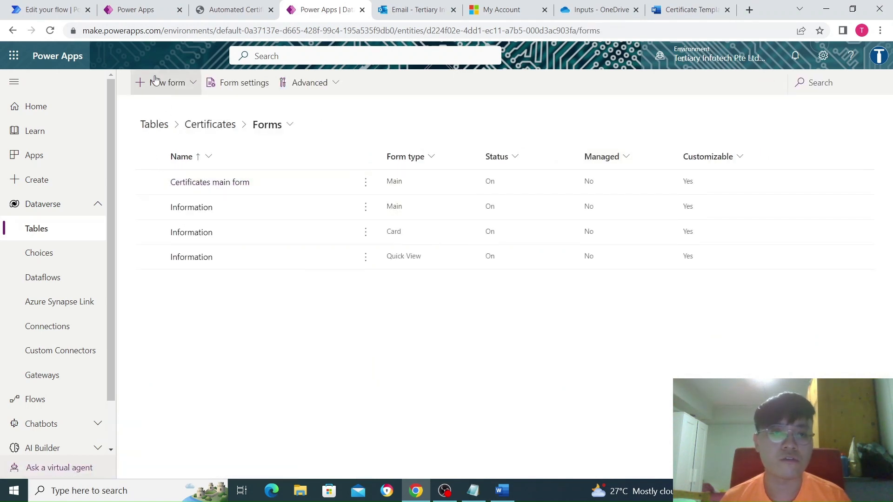
click(233, 183)
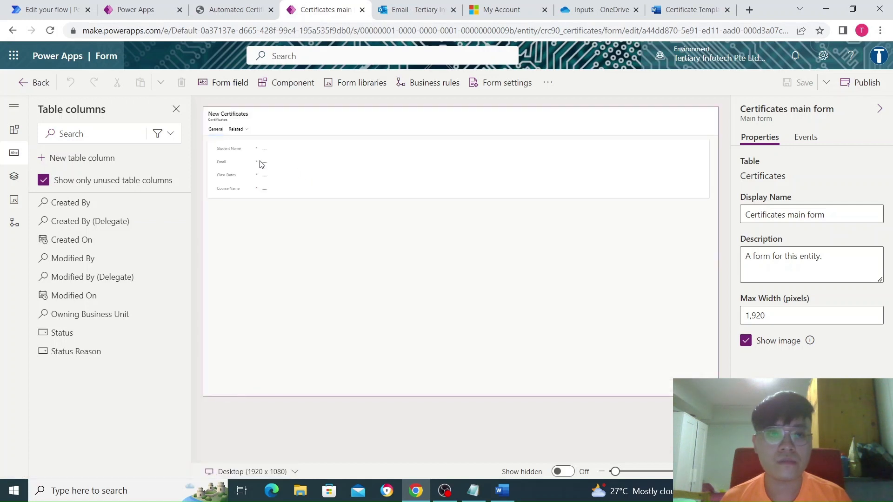
- Inspect the Student Name, Email and Class Dates fields on the Certificates main form
click(233, 152)
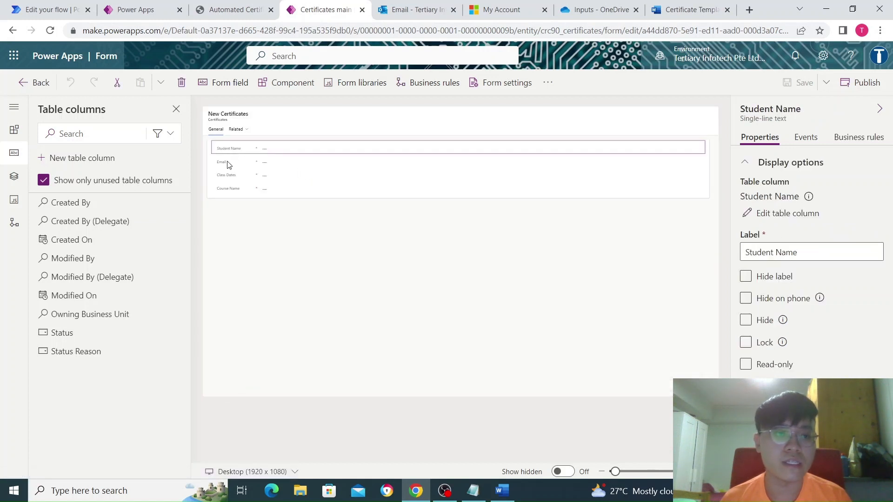
click(229, 162)
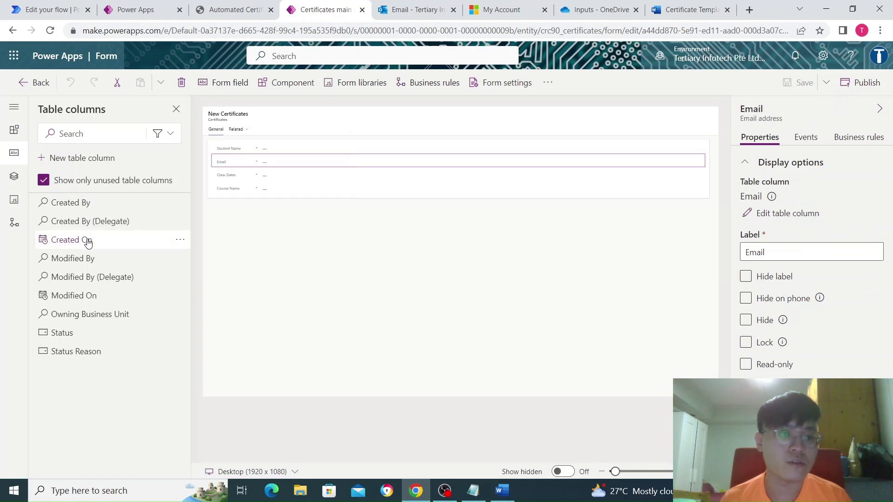
mouse_move(88, 241)
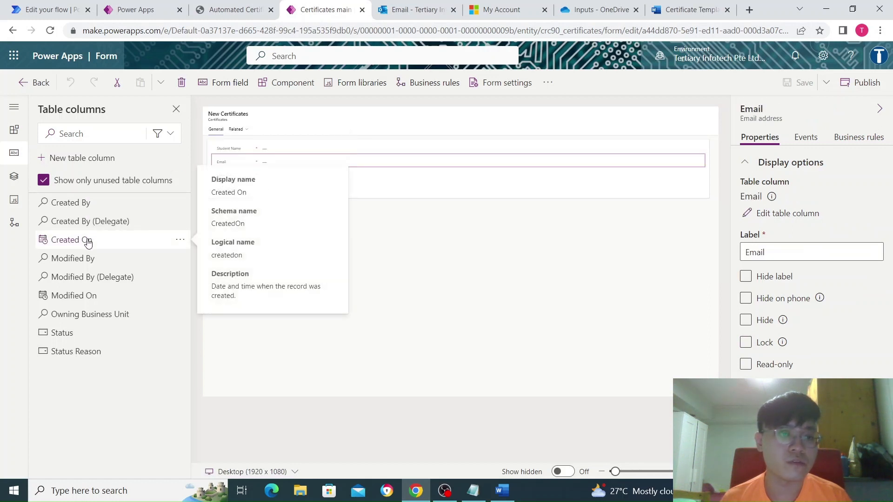
click(232, 151)
click(232, 164)
click(234, 175)
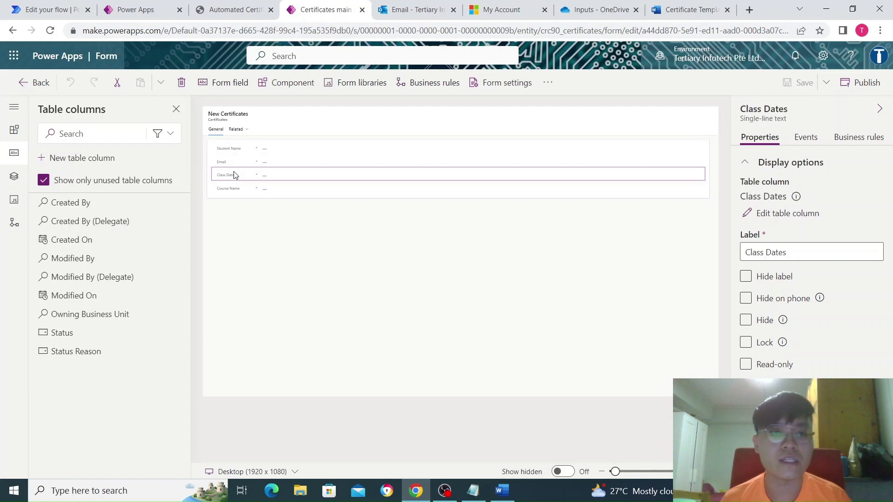
click(241, 153)
click(238, 162)
click(237, 176)
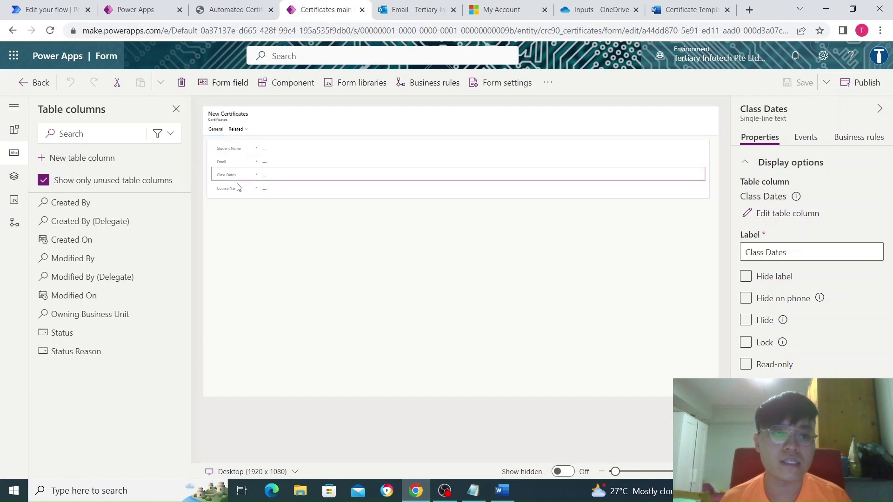
- Check the Course Name field, then open the 'generate certificates from portals app' flow
click(234, 191)
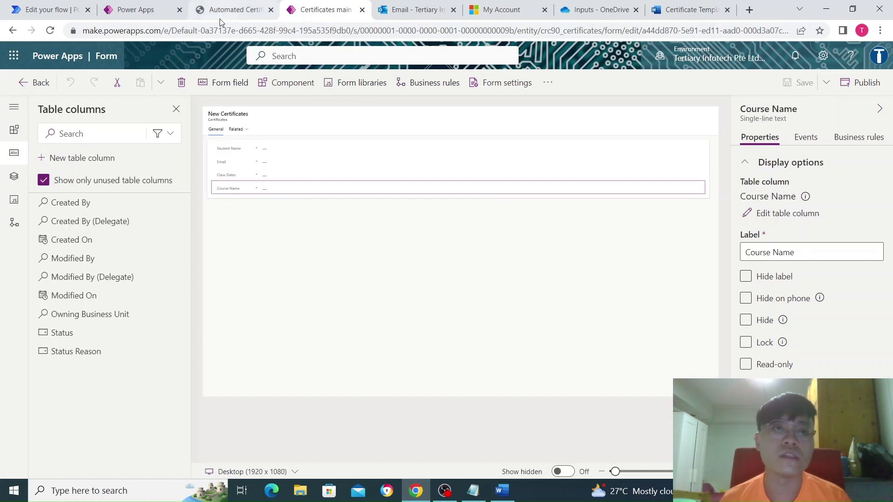
click(140, 9)
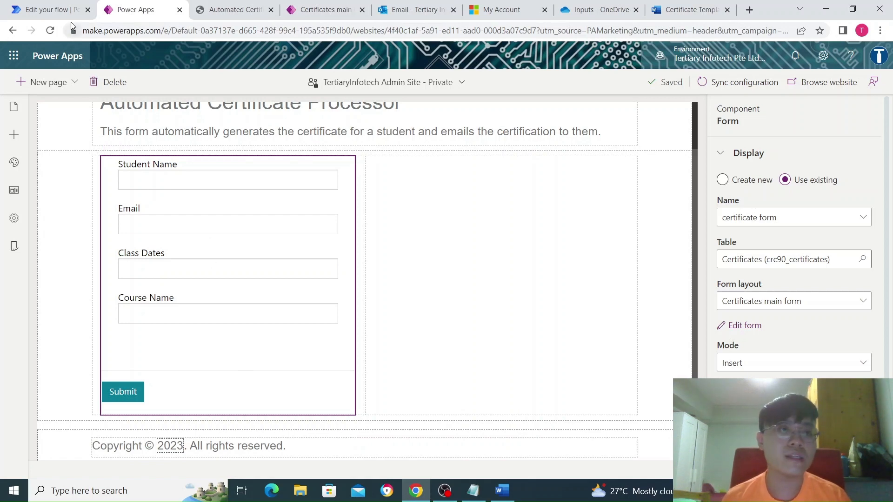
click(52, 14)
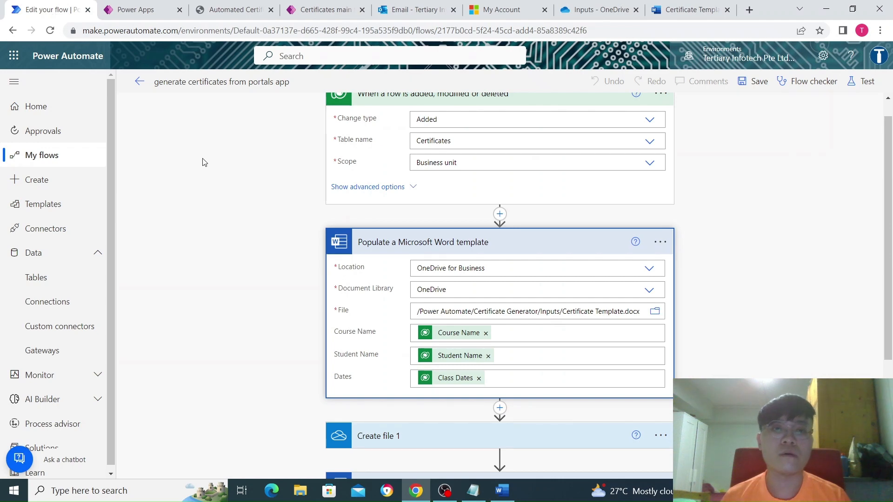
- Collapse the Word template and trigger cards, then view the live certificate processor form
scroll(207, 172, up, 1)
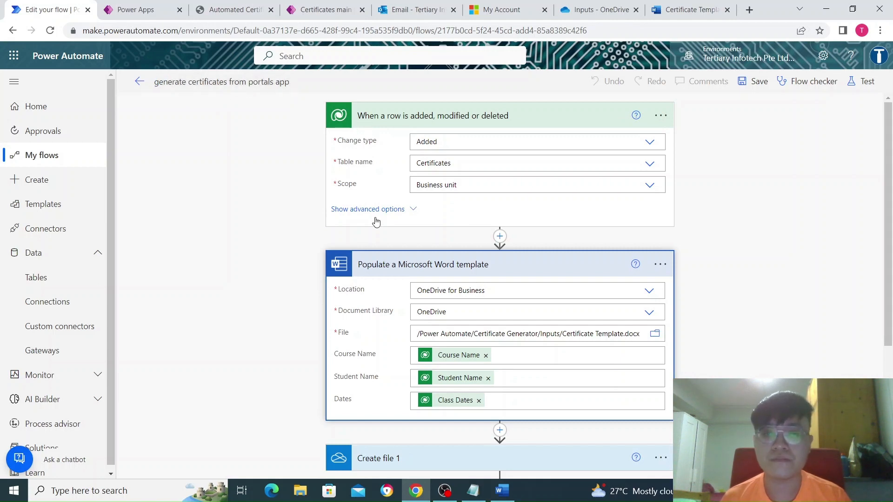
scroll(376, 222, down, 4)
scroll(495, 282, up, 4)
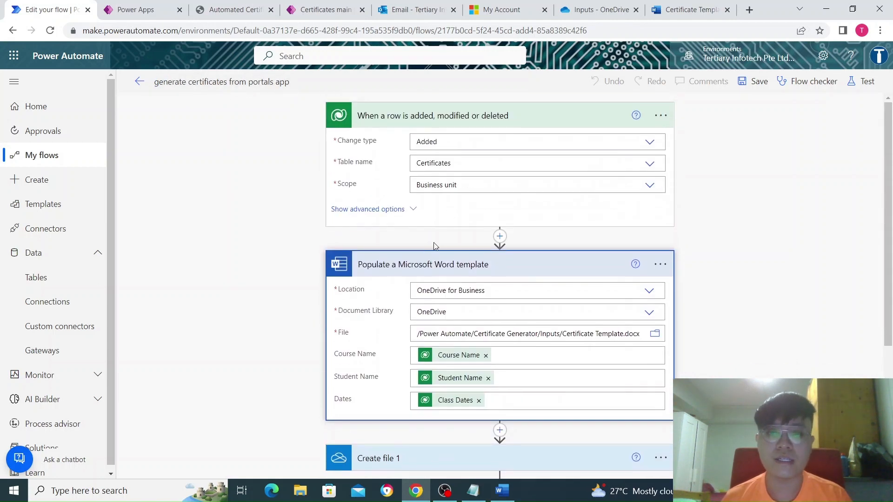
click(435, 261)
click(467, 120)
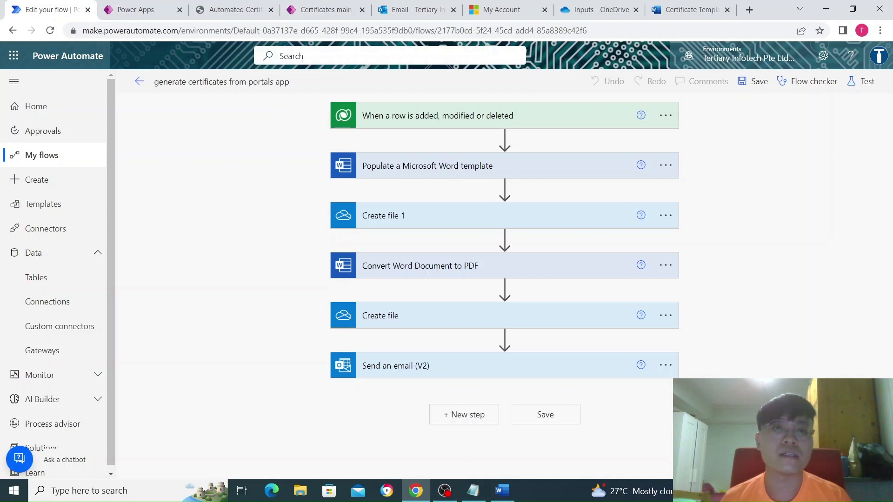
click(232, 11)
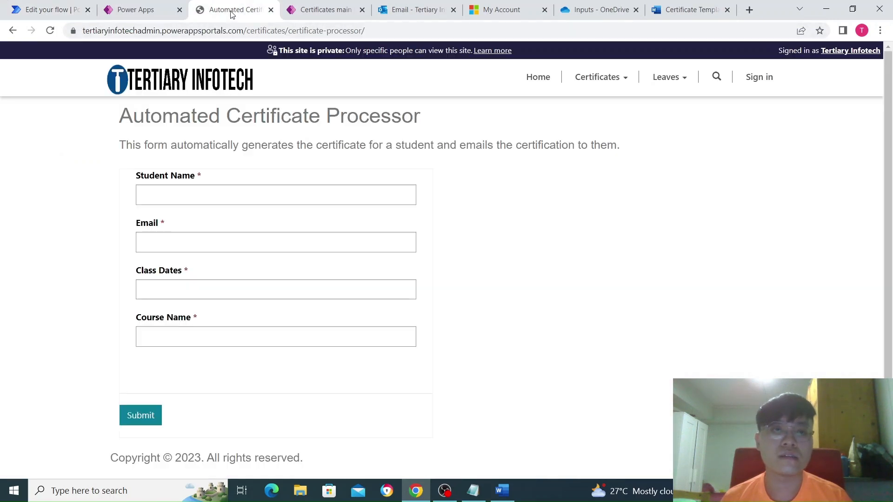
- Go back to the Certificates table and scroll through its saved certificate rows
click(301, 13)
click(148, 13)
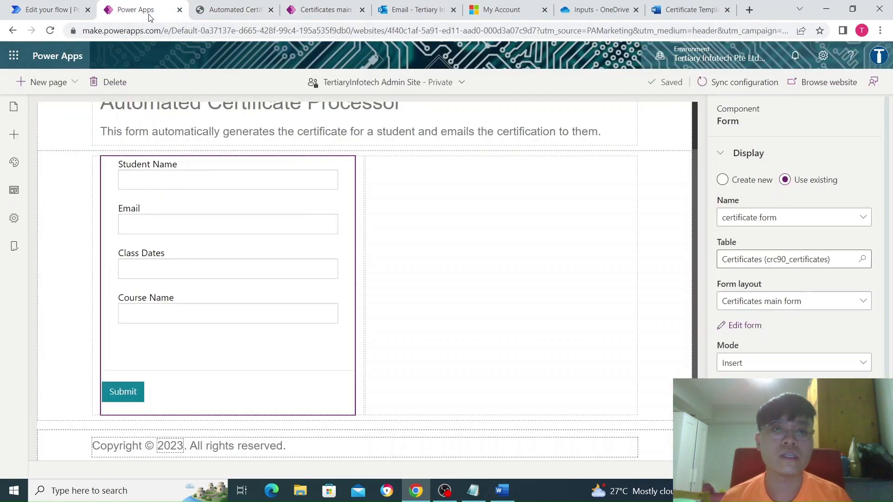
click(325, 13)
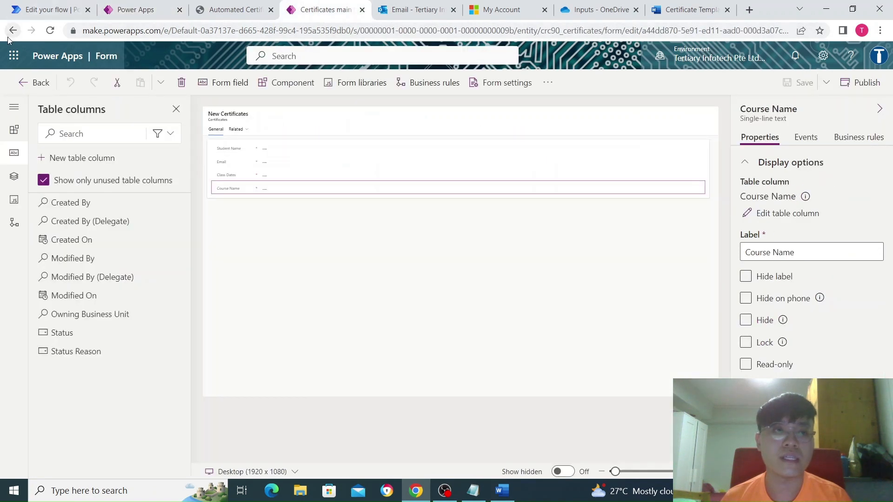
click(12, 31)
click(12, 30)
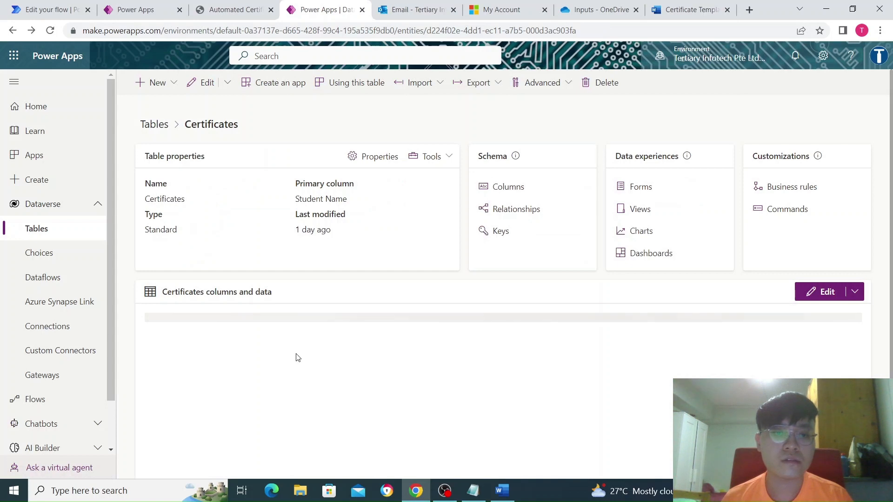
click(235, 10)
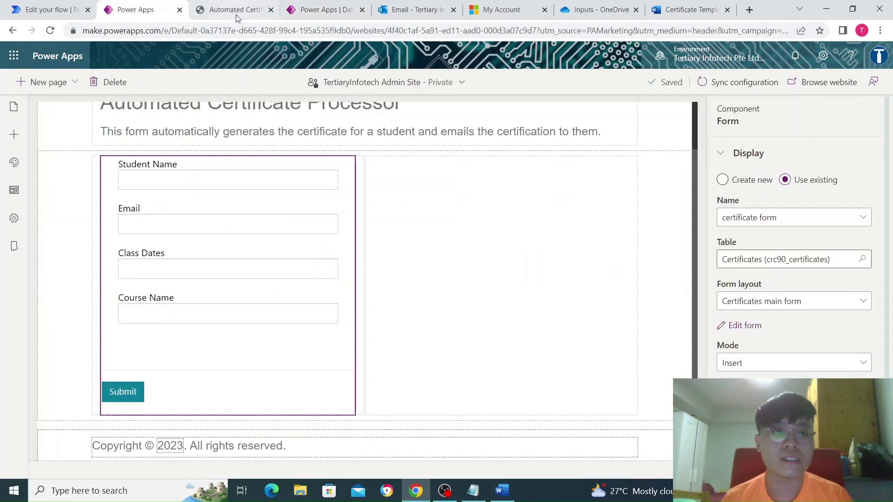
click(312, 19)
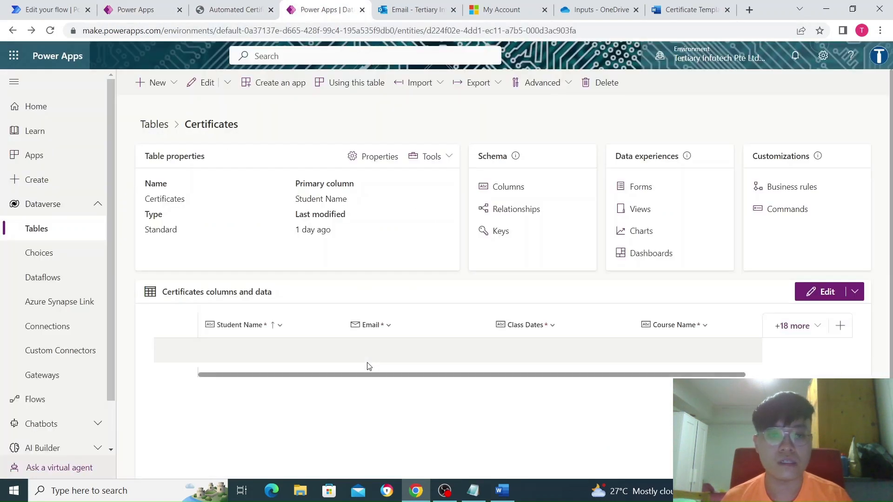
scroll(224, 361, down, 3)
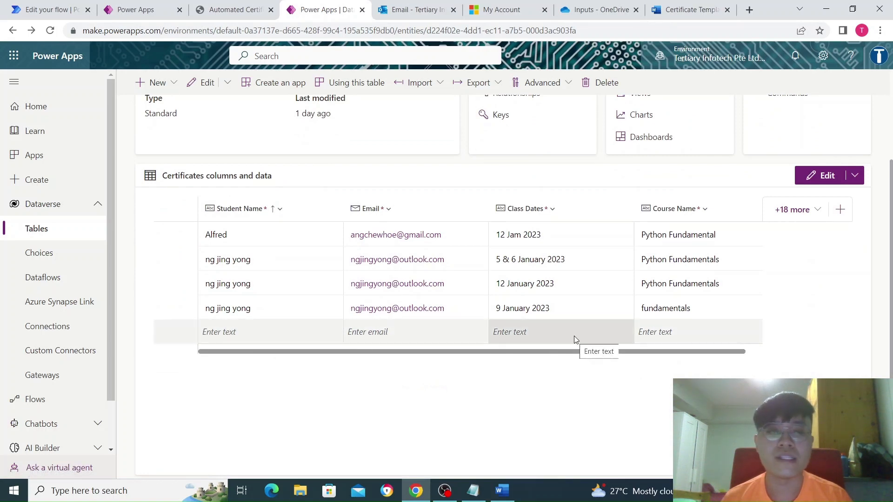
click(55, 11)
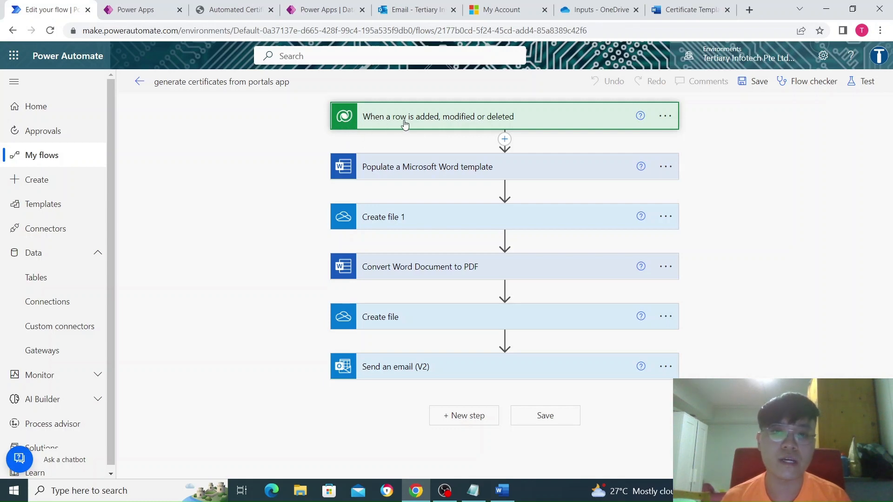
- Confirm the Certificates row trigger's Change type is set to Added
click(424, 122)
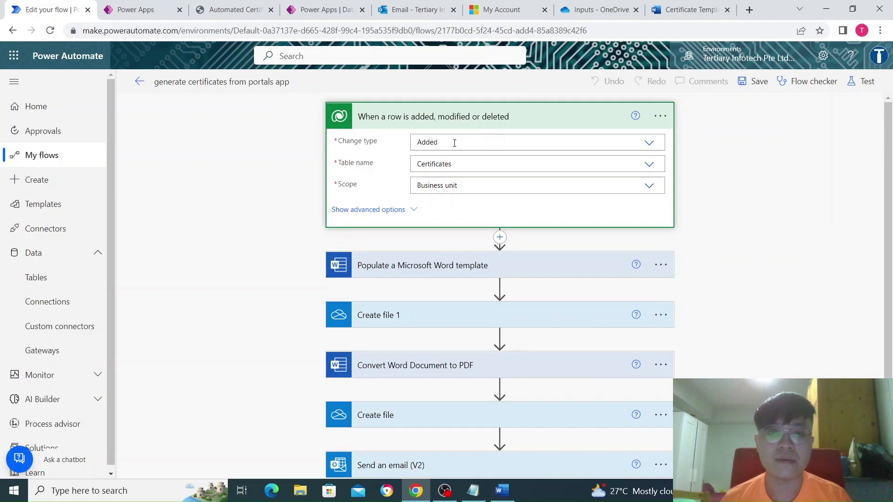
click(648, 144)
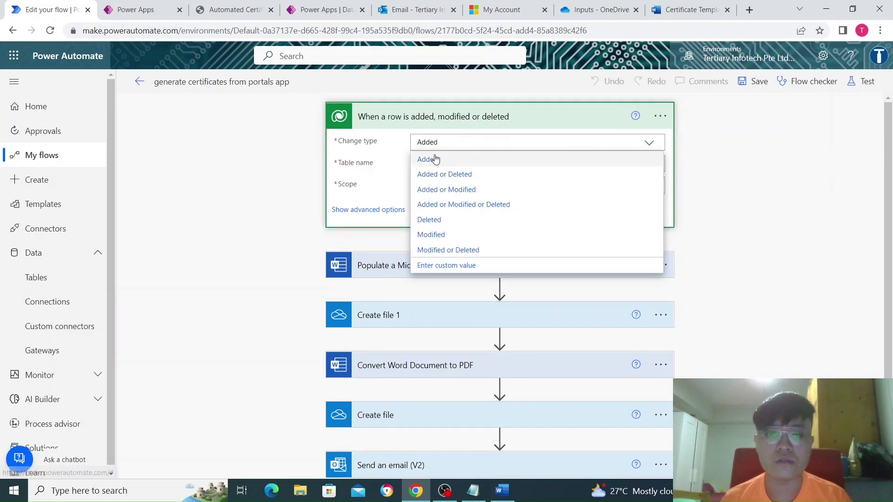
click(454, 159)
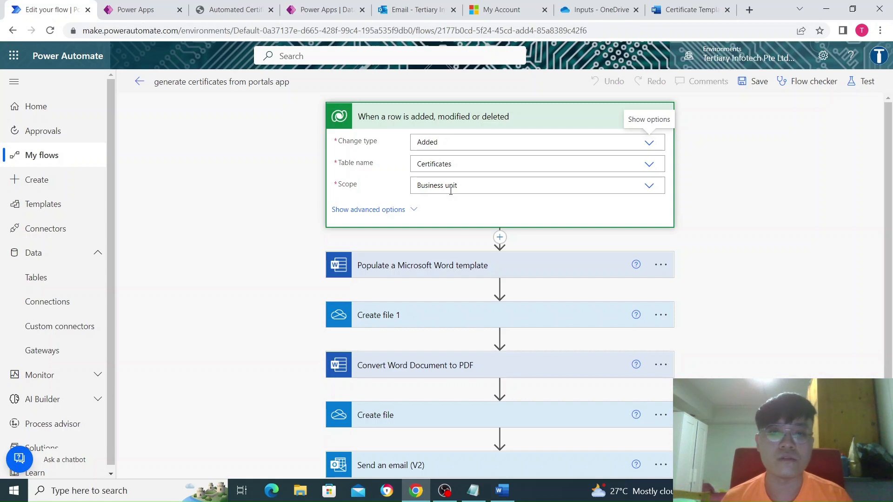
scroll(450, 190, down, 2)
scroll(450, 230, up, 2)
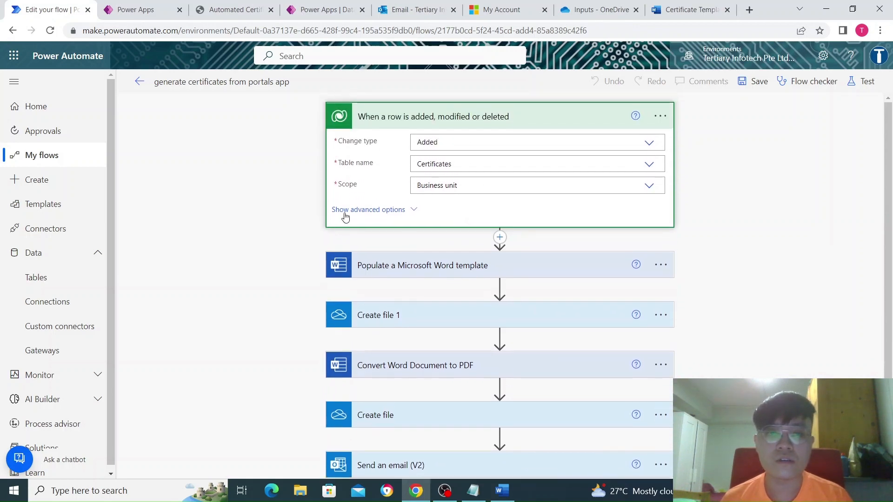
click(419, 117)
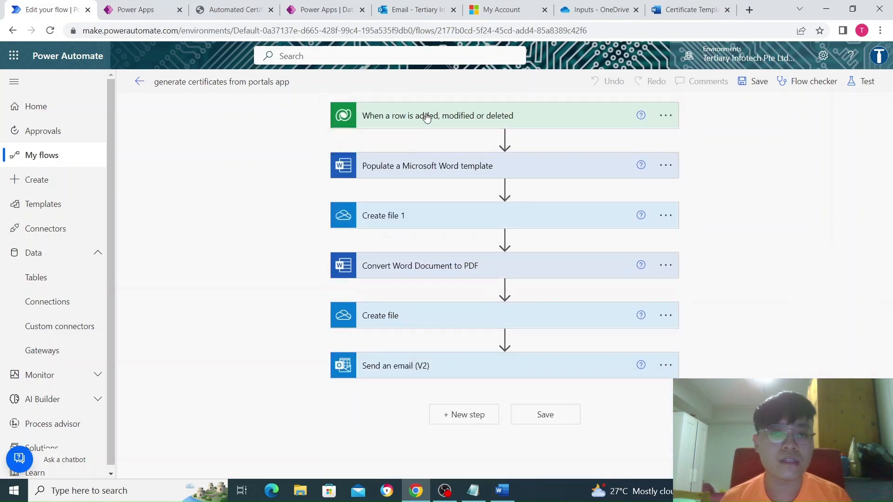
- Review the Populate a Microsoft Word template field mappings, then bring up Word
click(415, 169)
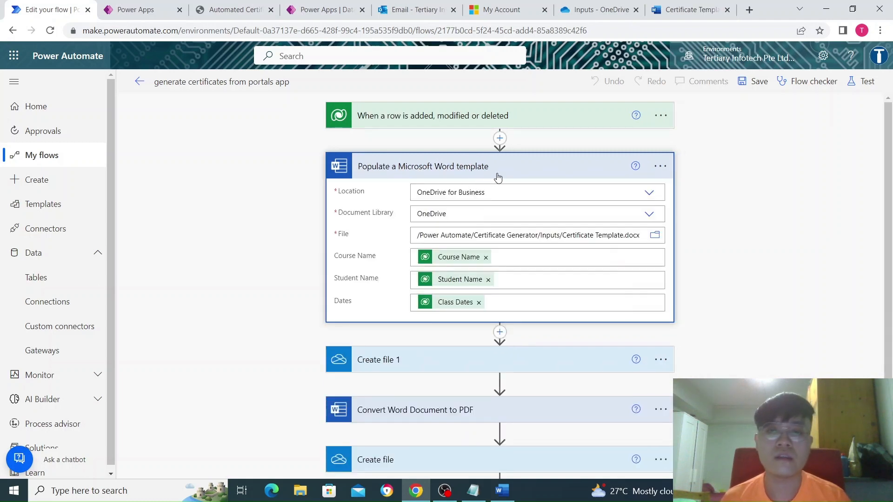
scroll(498, 184, down, 1)
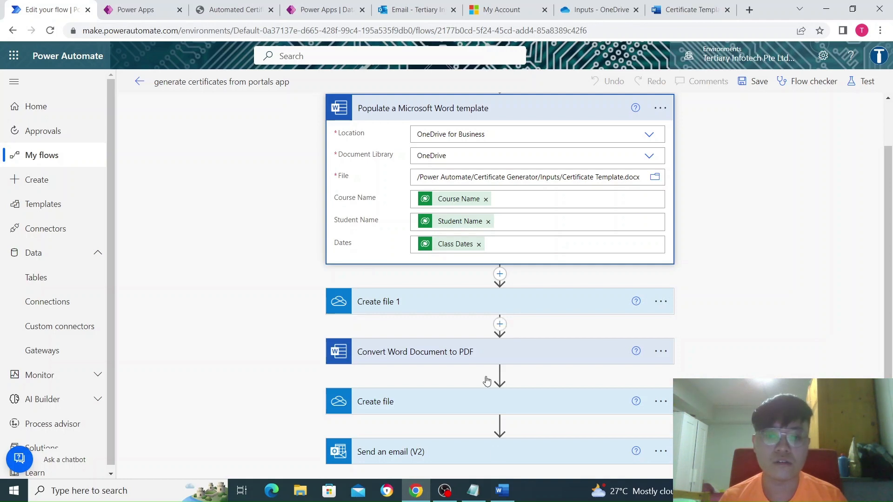
click(503, 491)
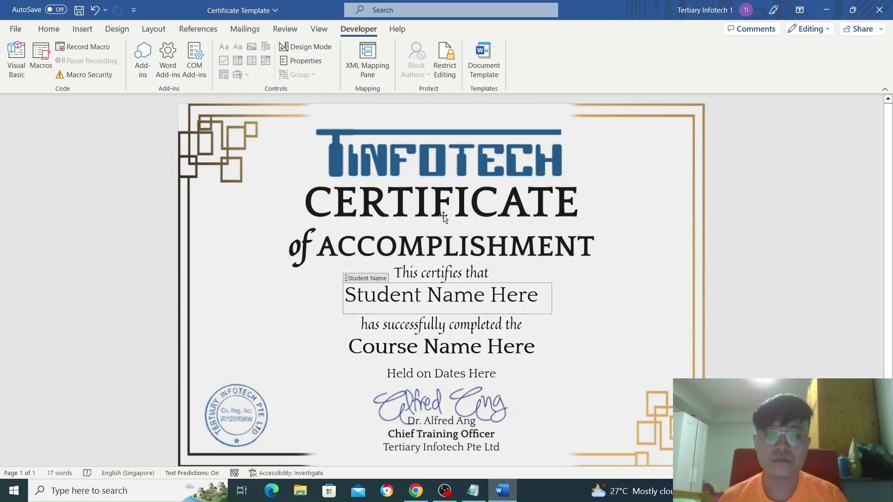
click(453, 294)
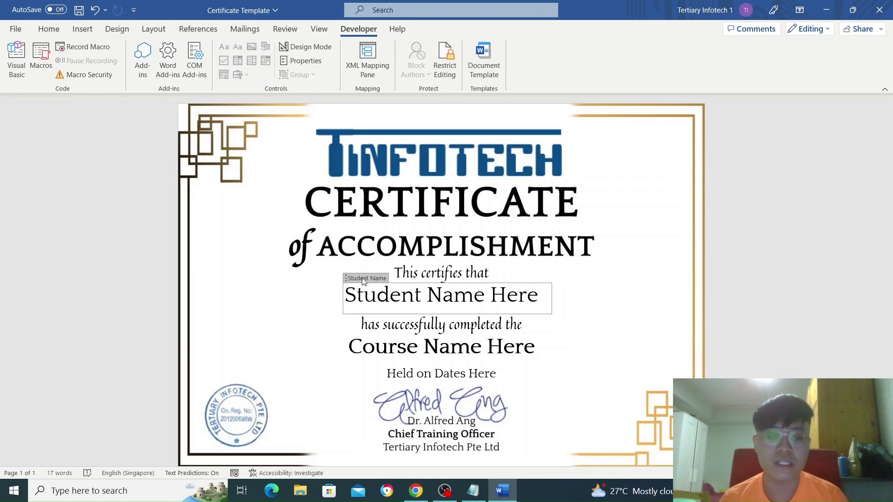
key(alt+Tab)
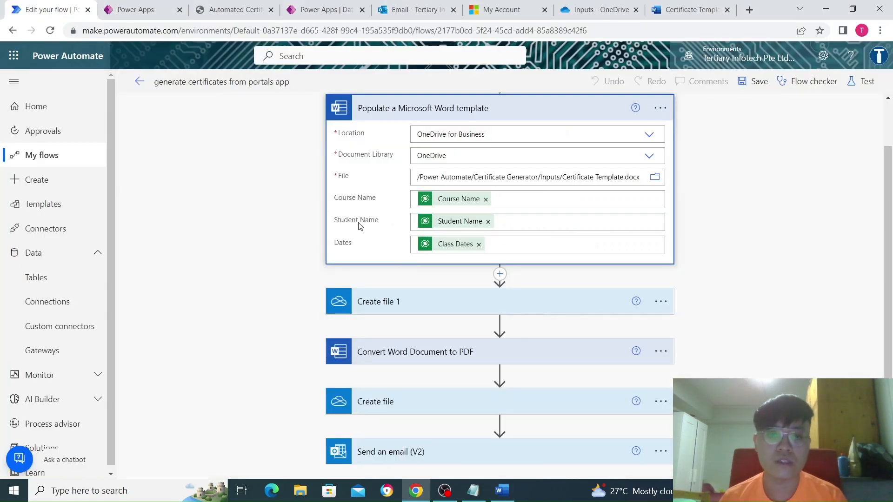
key(alt+Tab)
click(449, 352)
key(alt+Tab)
key(alt+Tab)
click(449, 373)
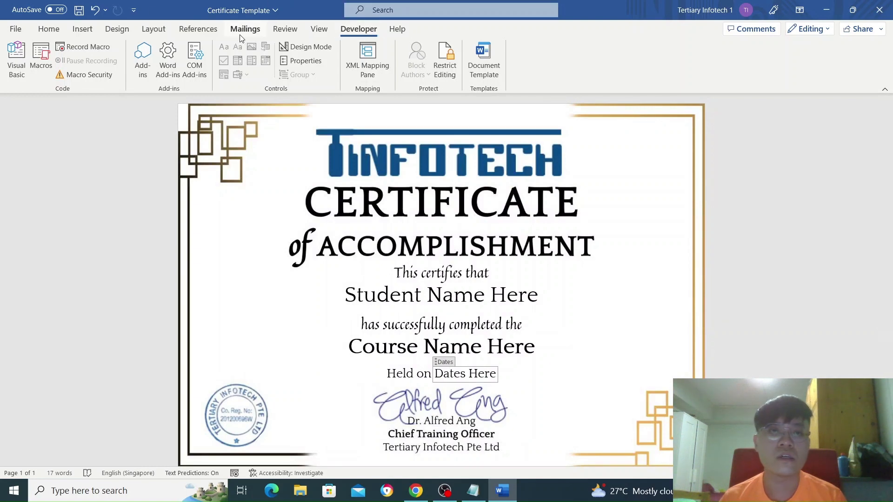
right_click(579, 73)
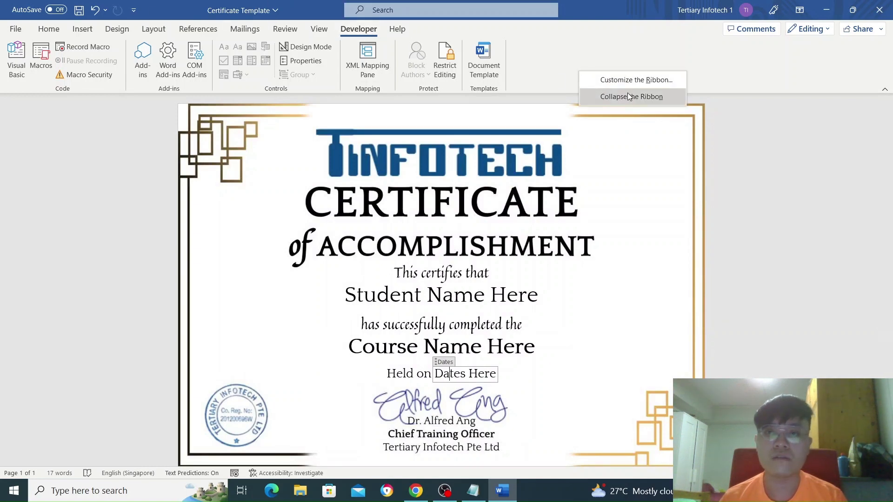
click(635, 79)
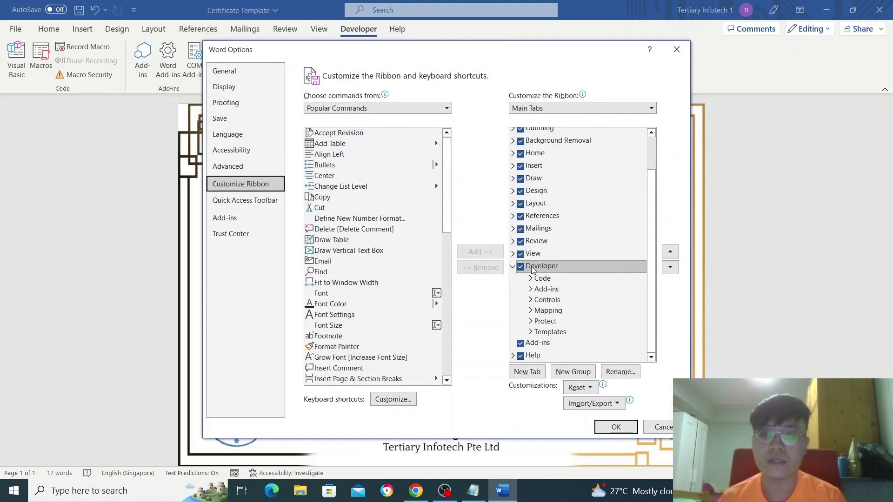
click(610, 428)
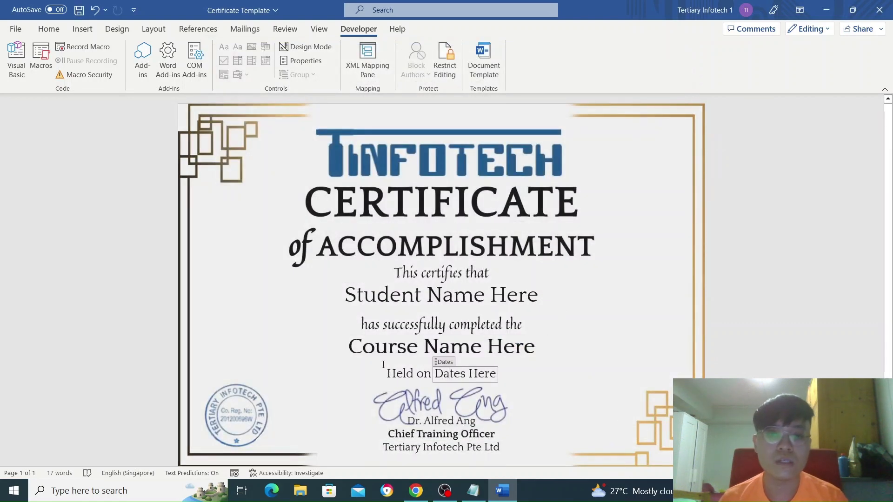
click(357, 292)
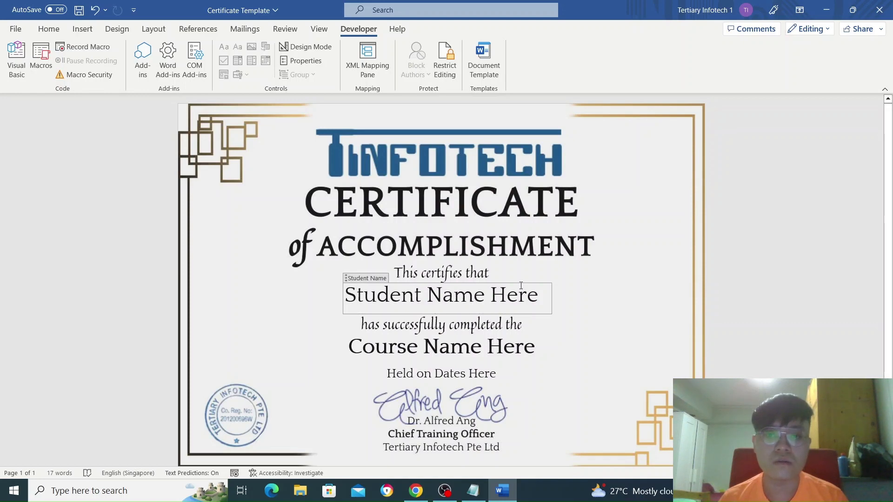
click(491, 275)
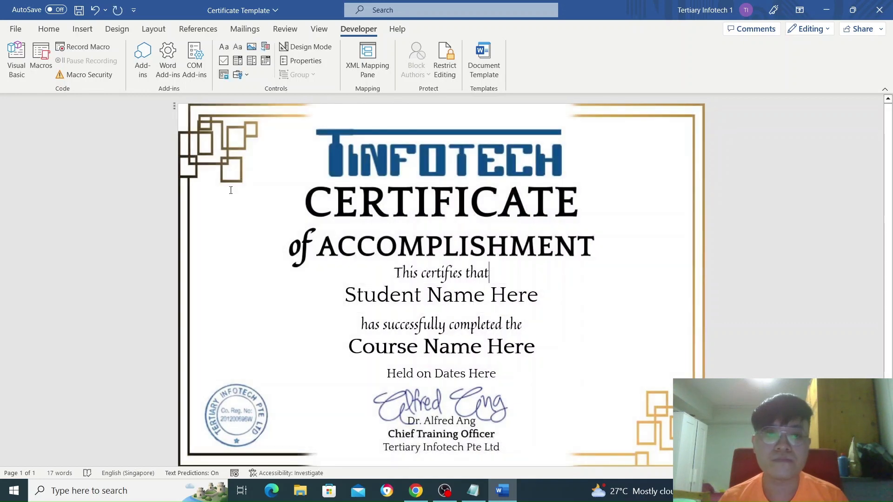
- Insert a plain text content control after 'This certifies that', titled and tagged 'course name'
click(237, 48)
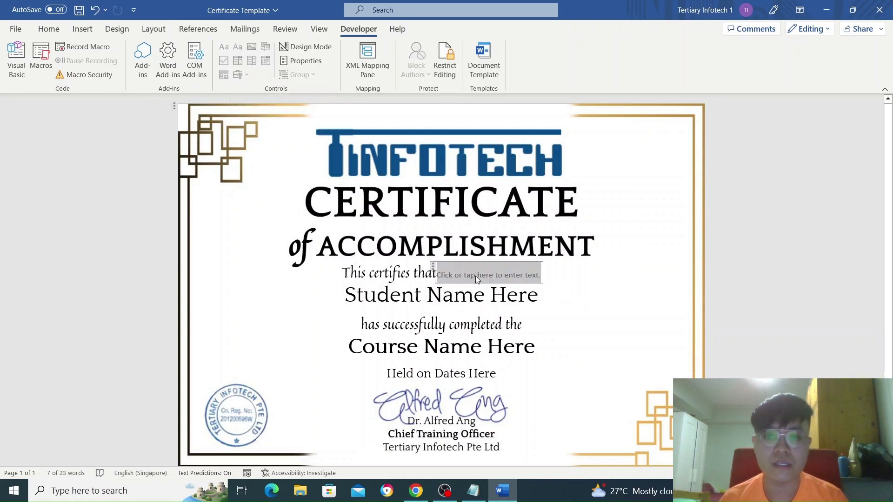
click(300, 63)
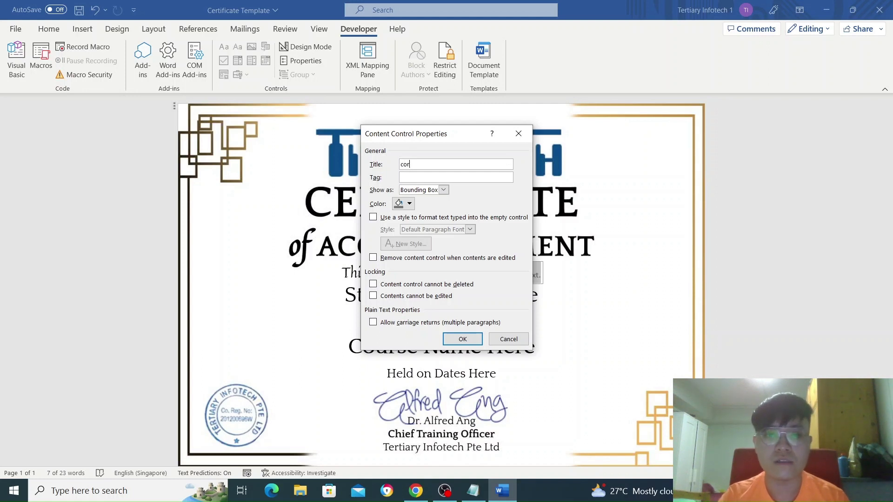
text(course )
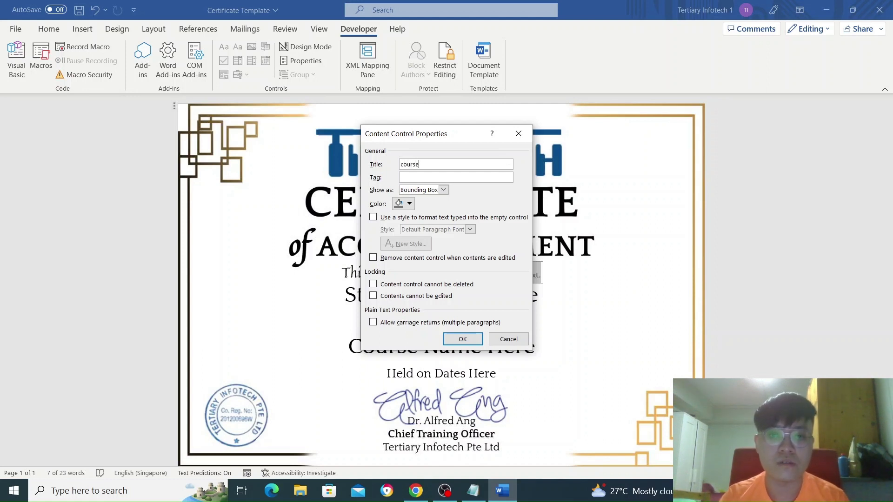
text(name)
key(Tab)
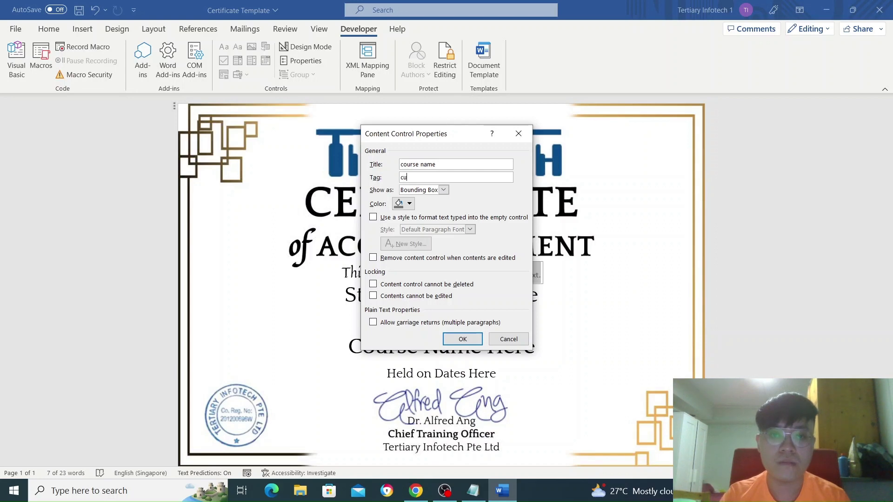
text(course name)
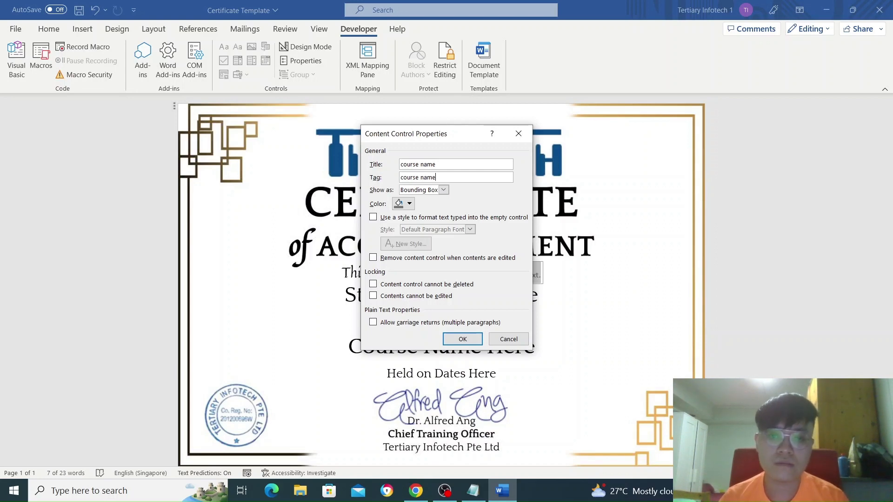
click(462, 339)
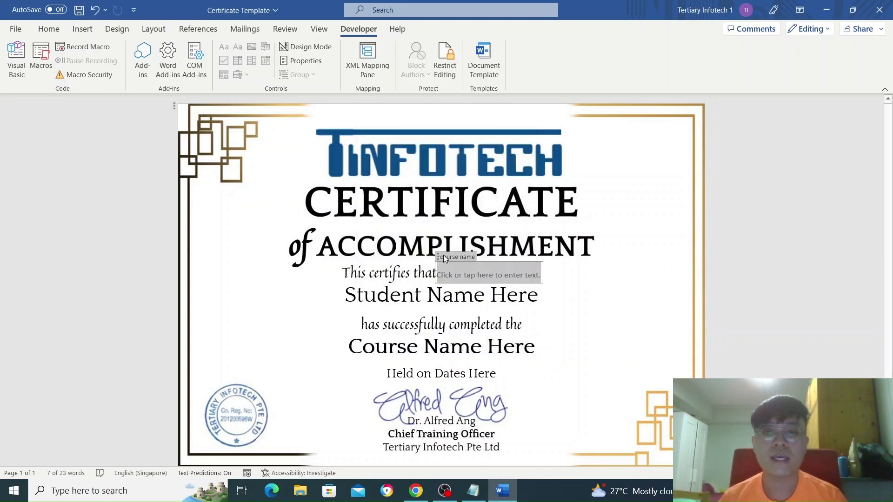
- Compare the new control against the flow's Word template fields in Chrome
key(alt+Tab)
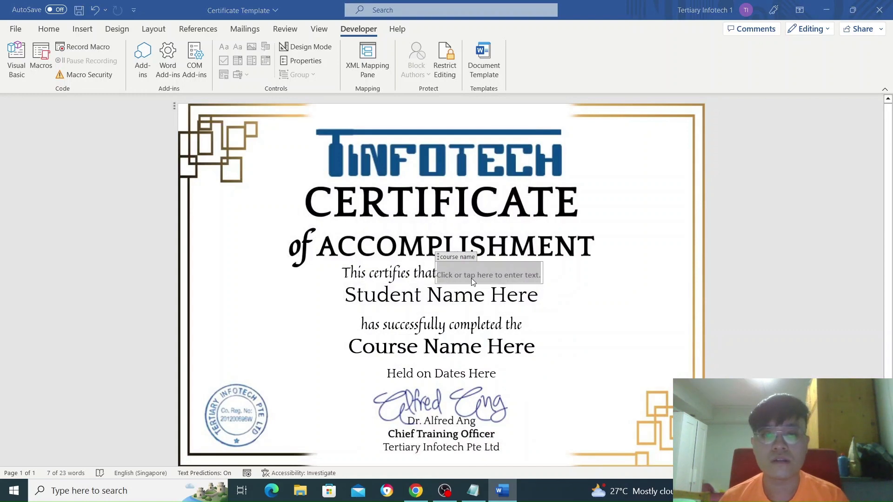
key(alt+Tab)
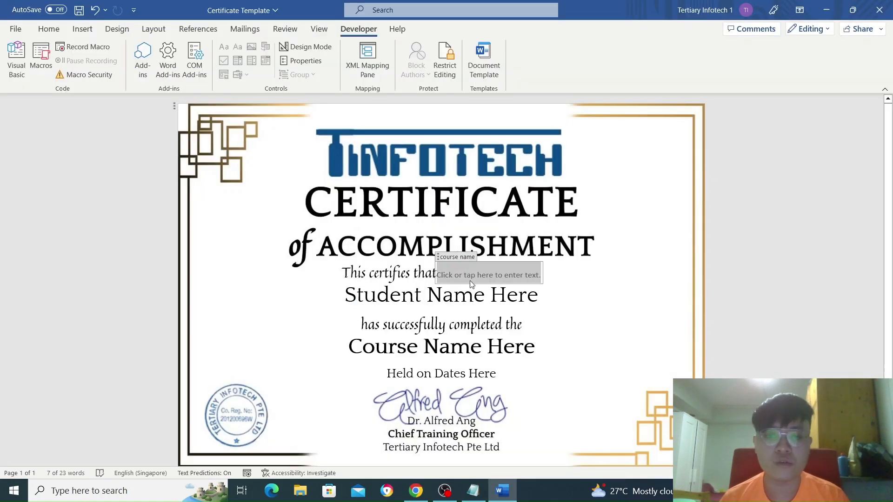
key(alt+Tab)
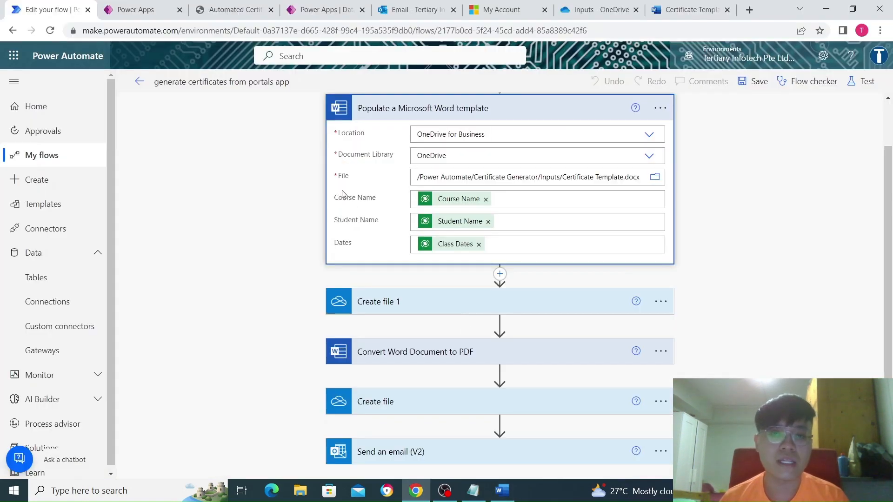
key(alt+Tab)
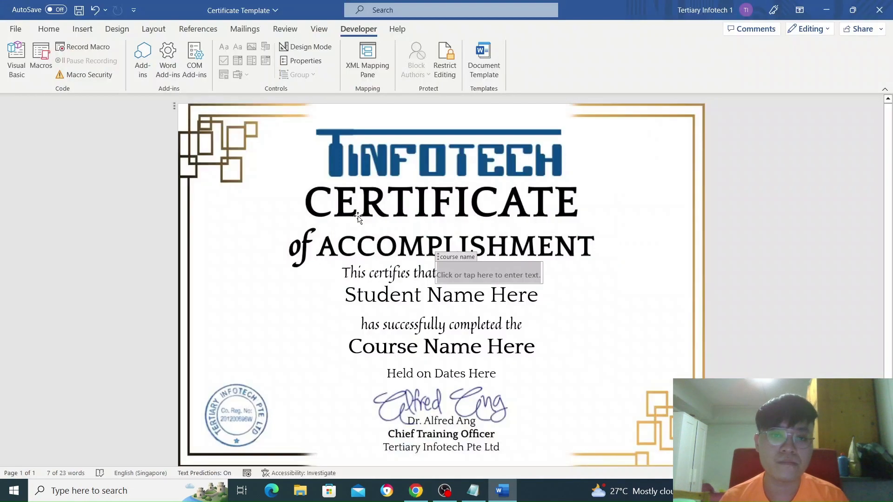
key(alt+Tab)
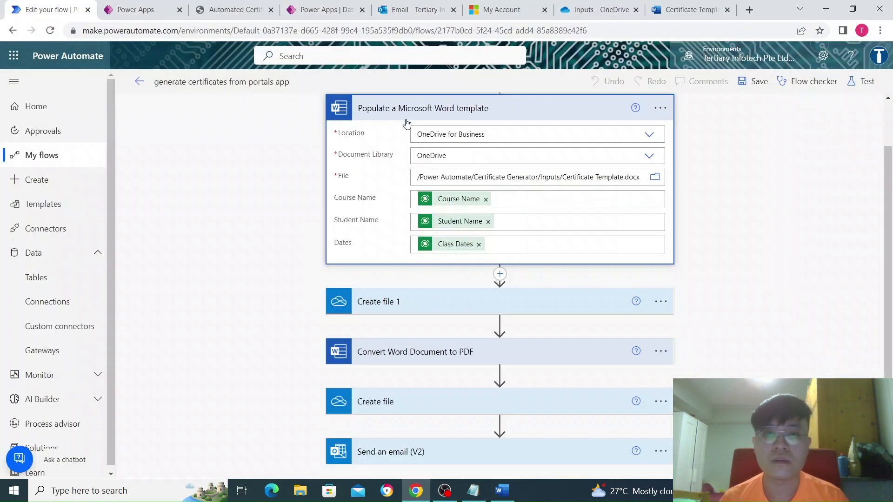
key(alt+Tab)
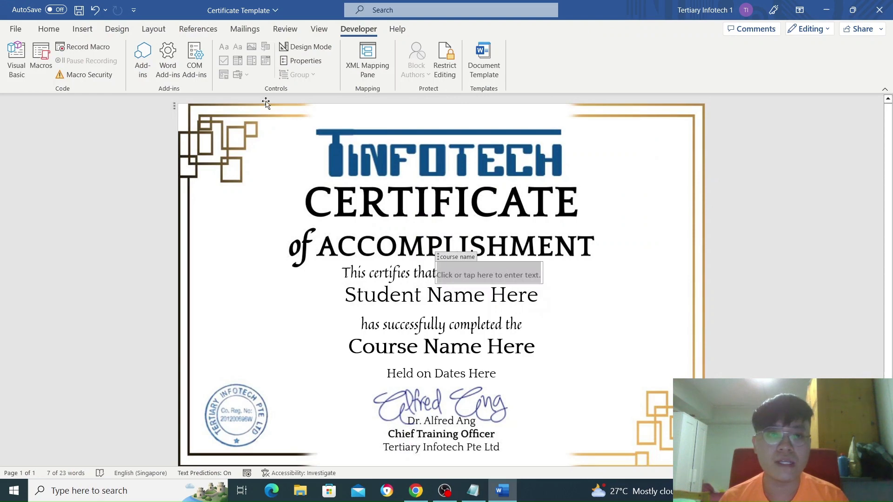
click(392, 274)
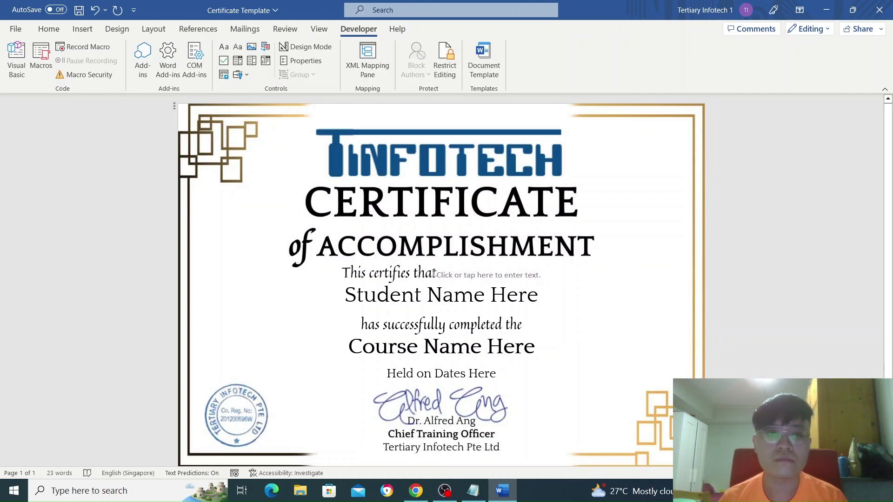
- Review Embed fonts in the file under Word Options > Save, then close the Certificate Template
click(16, 29)
click(15, 27)
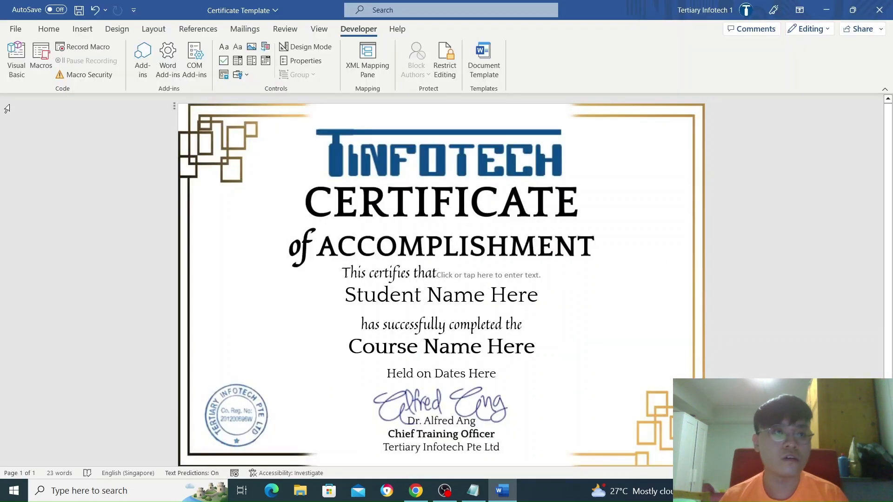
click(16, 29)
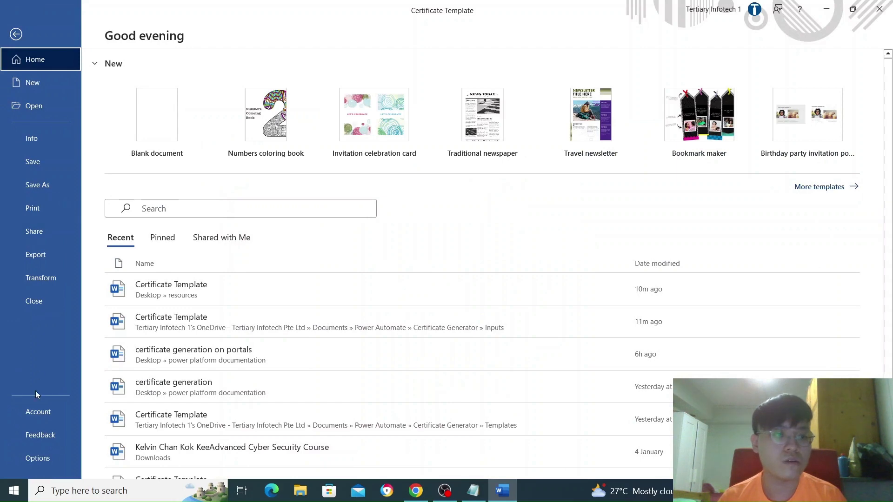
click(41, 454)
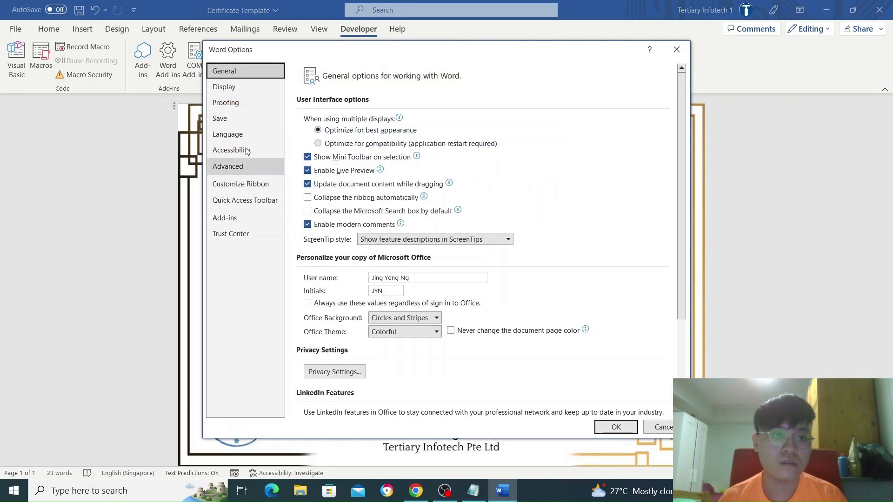
click(239, 117)
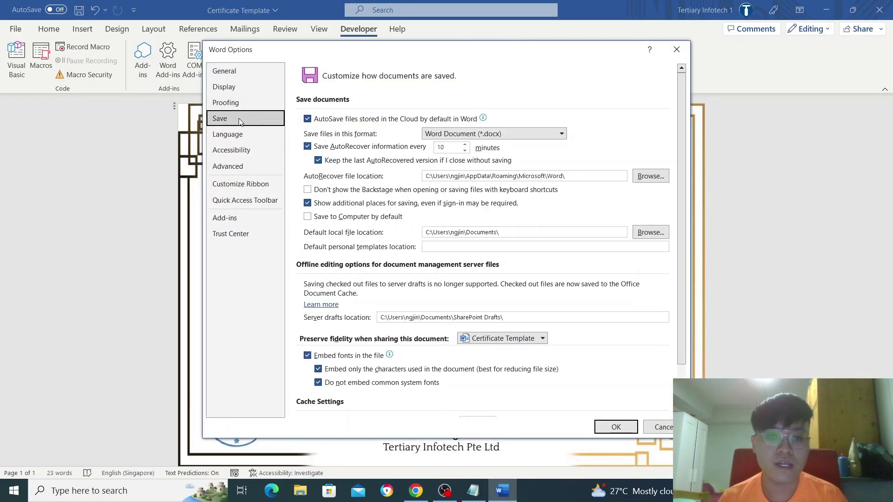
scroll(321, 288, down, 2)
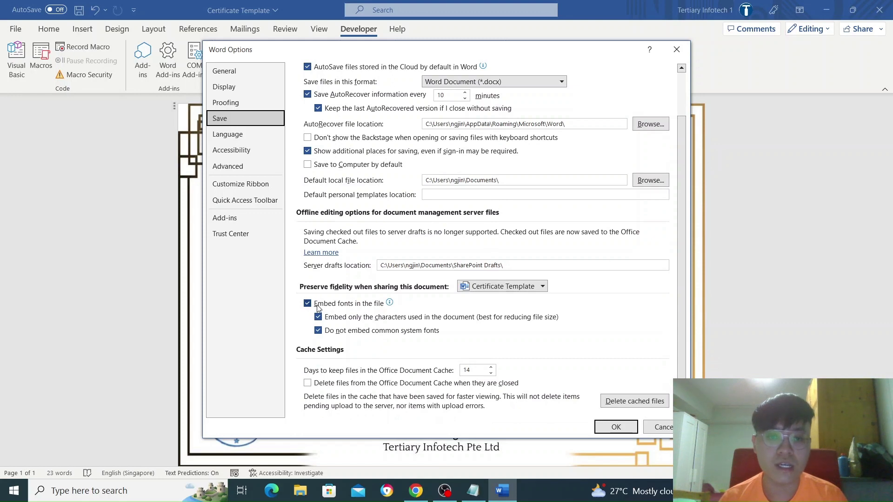
mouse_move(319, 307)
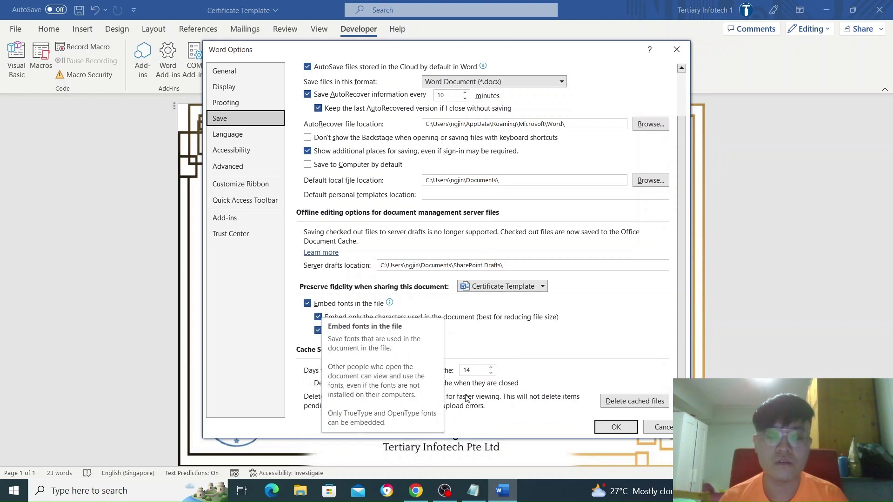
click(619, 426)
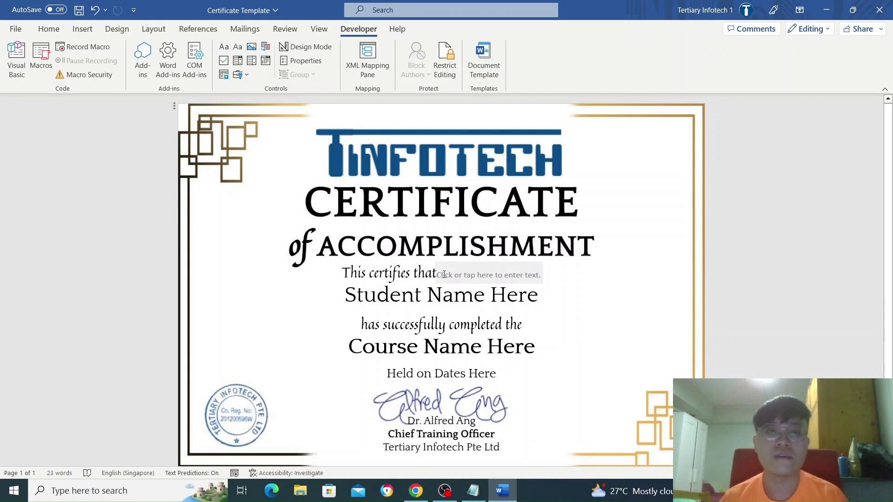
click(879, 9)
- Close Word without saving the template and return to the flow's Populate a Microsoft Word template step
click(446, 270)
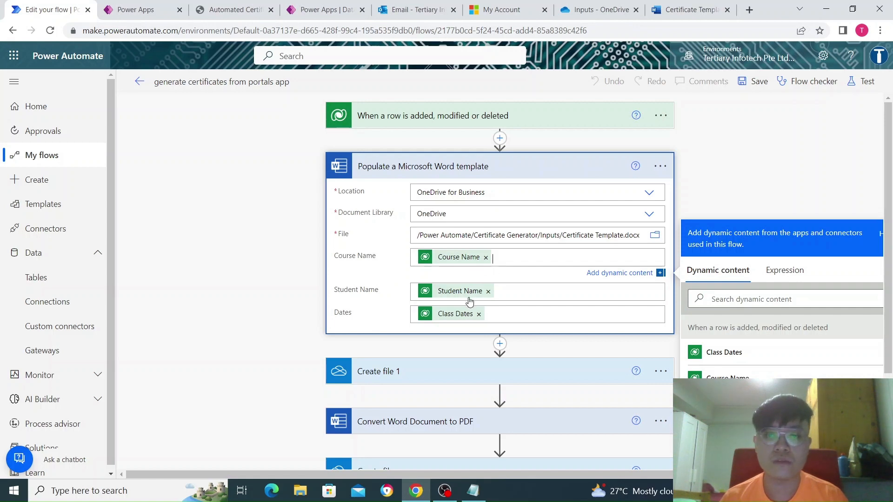
scroll(468, 323, down, 2)
scroll(445, 281, up, 3)
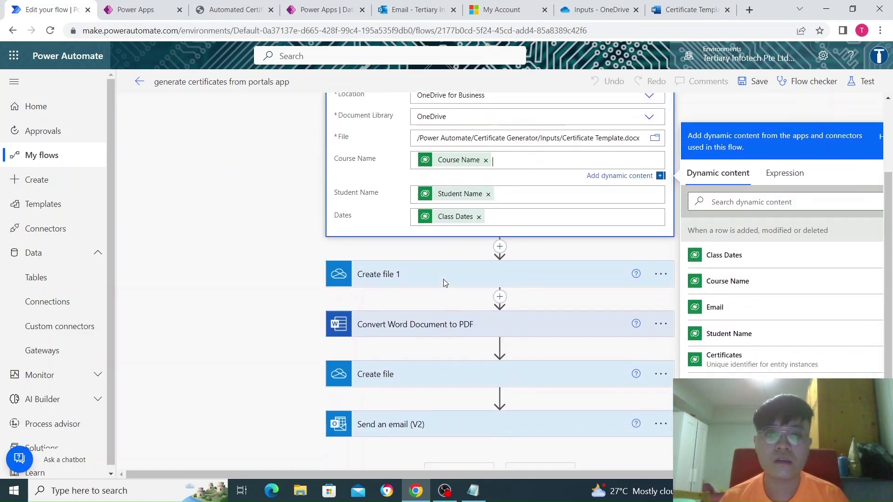
scroll(463, 318, down, 2)
scroll(473, 311, up, 2)
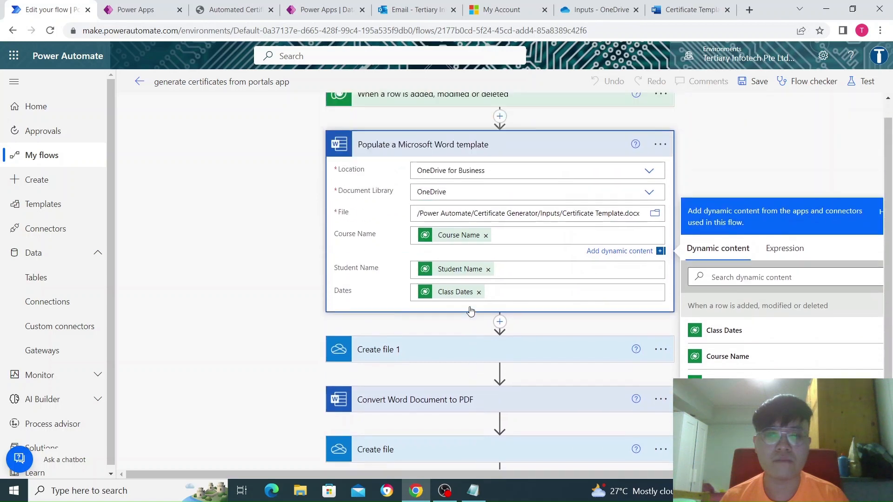
scroll(446, 319, down, 2)
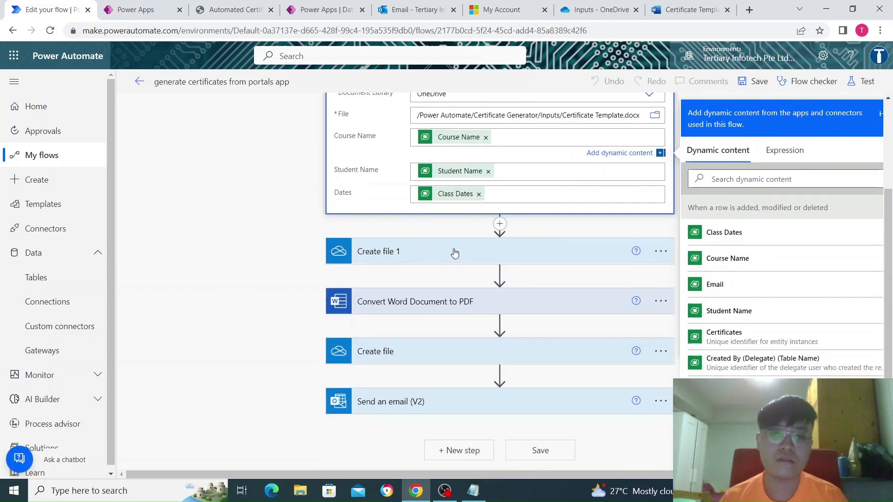
- Expand Create file 1 to review its Outputs folder and CourseName_StudentName.docx file name
click(456, 251)
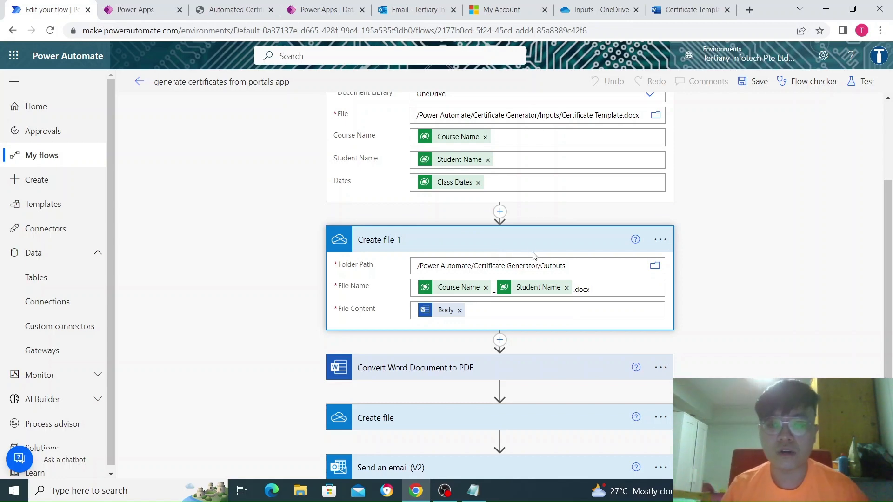
scroll(511, 246, up, 2)
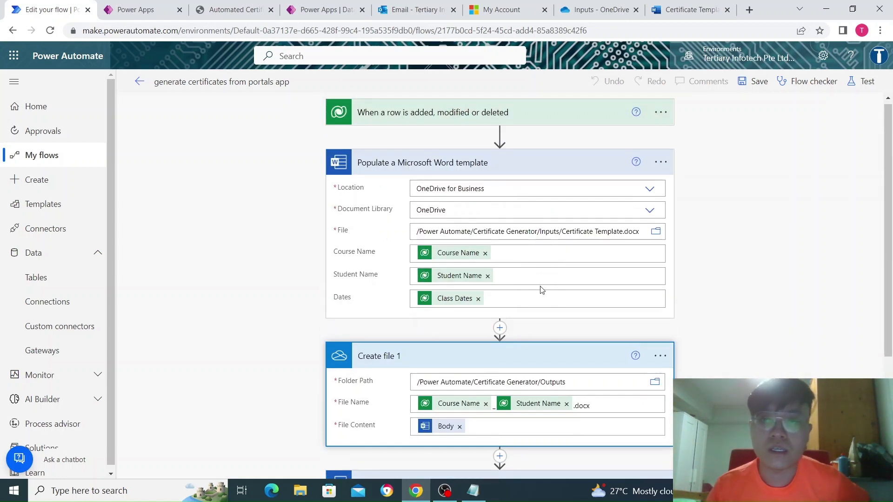
scroll(541, 289, down, 3)
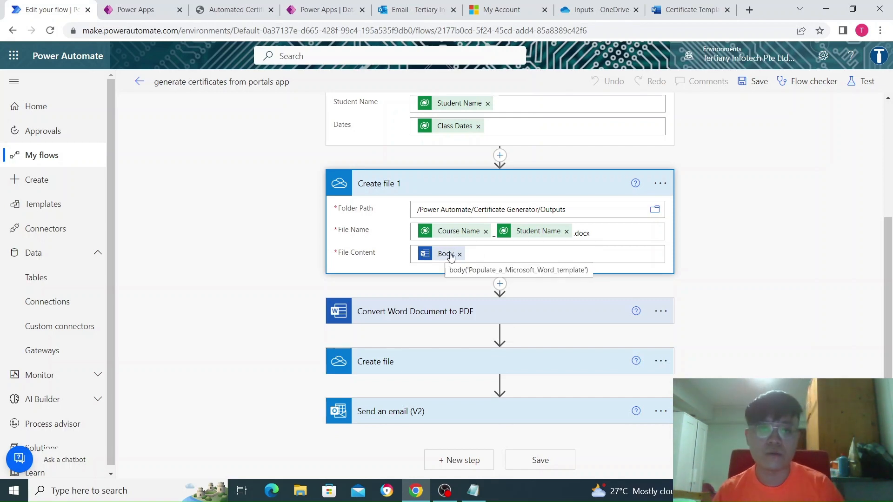
scroll(448, 256, up, 2)
scroll(453, 279, down, 2)
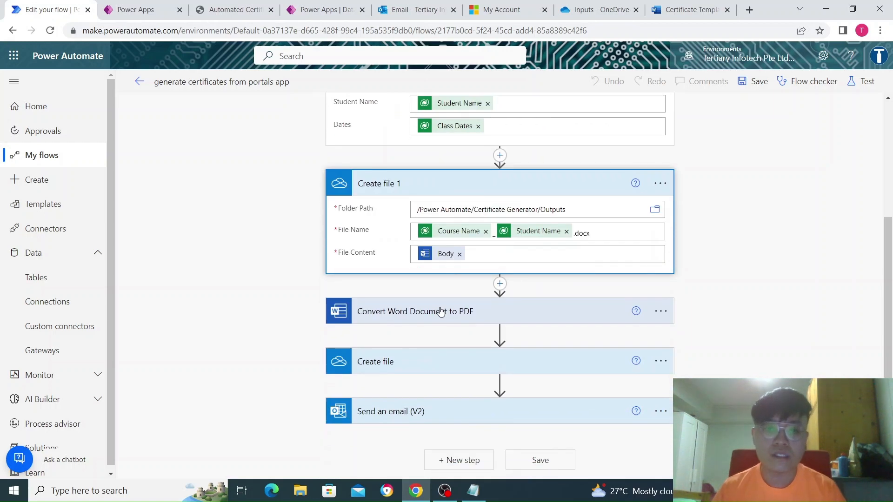
- Expand Convert Word Document to PDF to review its File field, set to Create file 1's Path
click(441, 312)
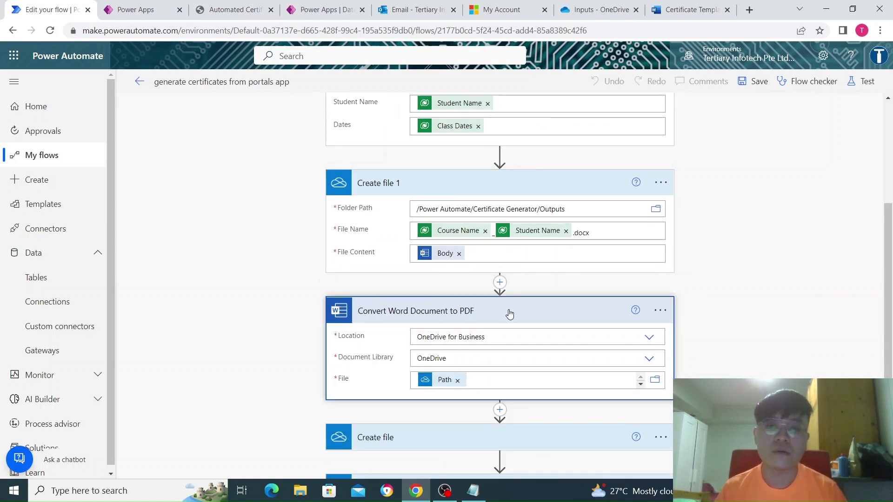
scroll(510, 315, down, 1)
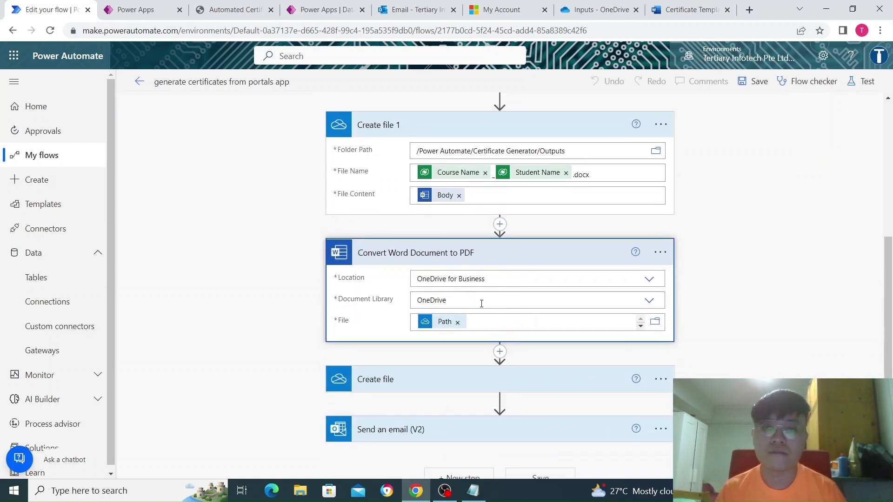
scroll(481, 303, down, 1)
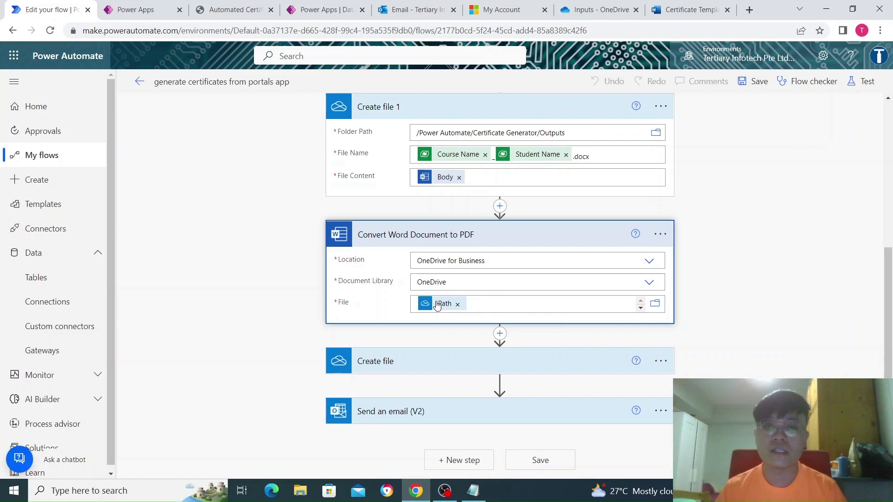
mouse_move(437, 305)
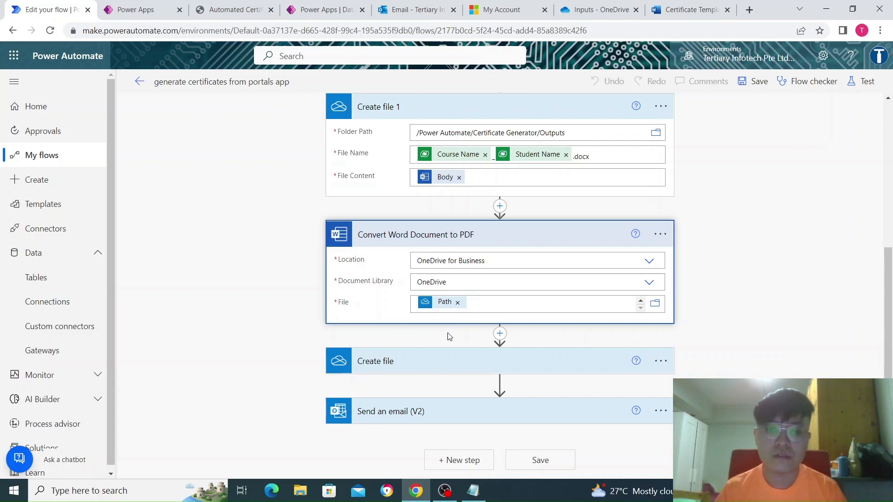
- Expand the second Create file step, which saves the PDF to Outputs as CourseName_StudentName.pdf
click(406, 363)
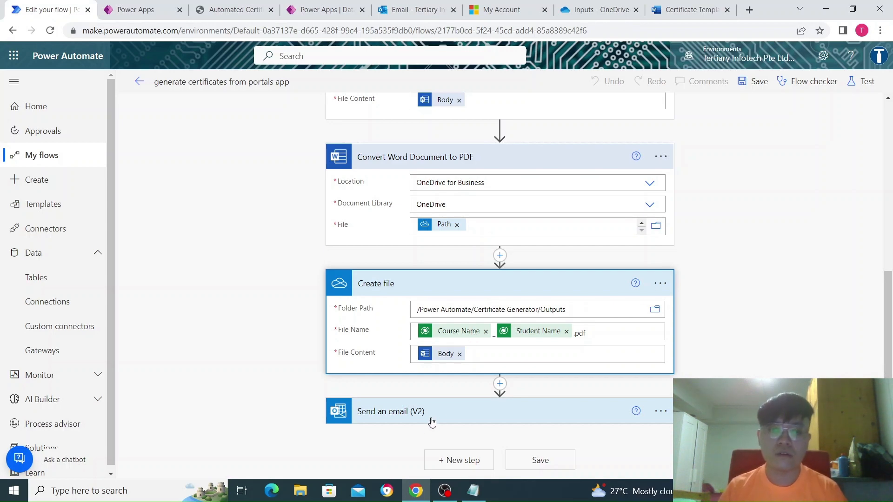
- Review the Send an email (V2) step's PDF attachment fields, then save the flow
click(445, 409)
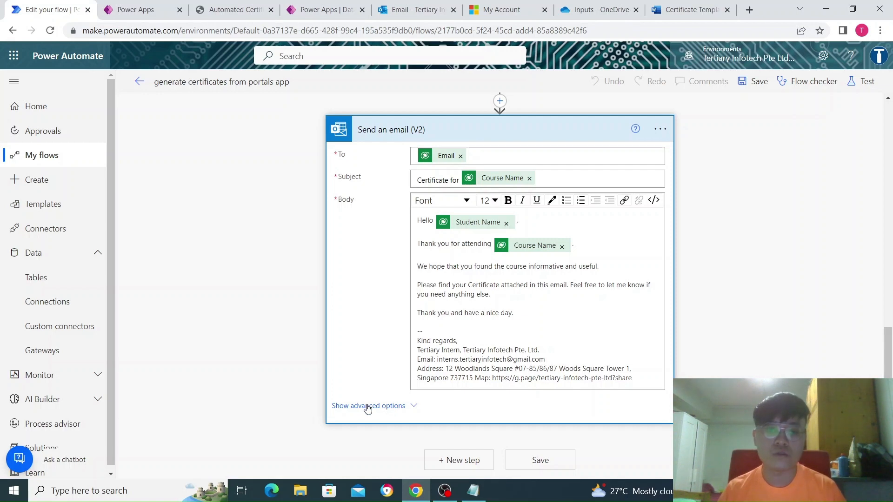
scroll(396, 378, down, 5)
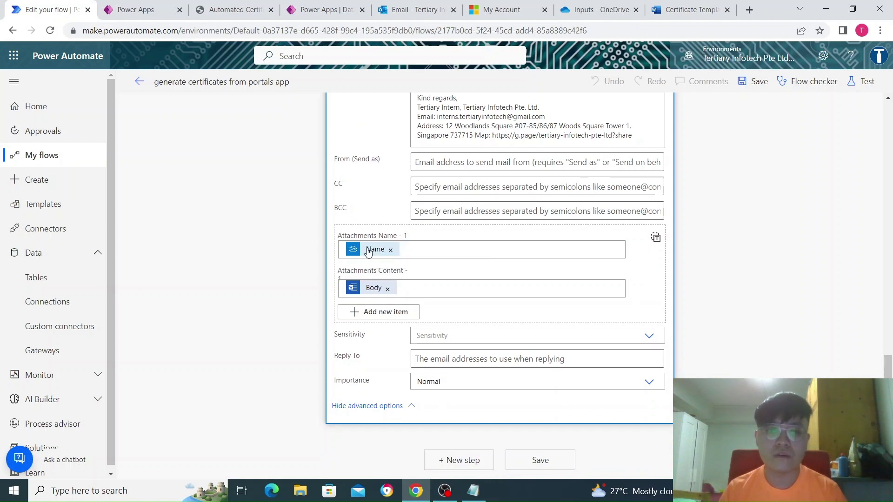
scroll(382, 251, up, 10)
scroll(389, 325, down, 6)
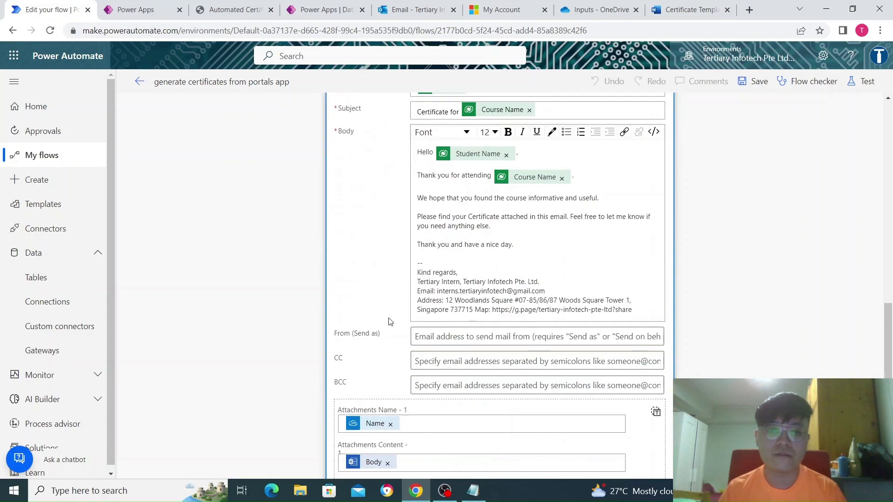
scroll(390, 321, down, 3)
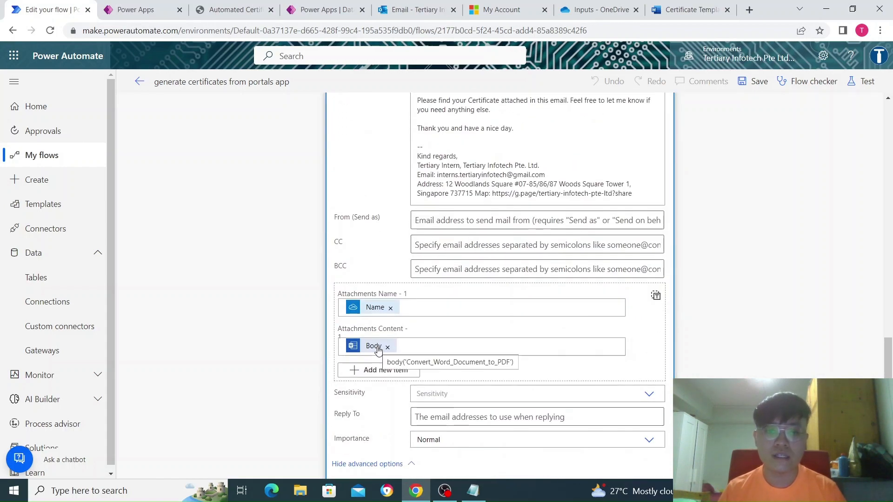
scroll(374, 343, up, 1)
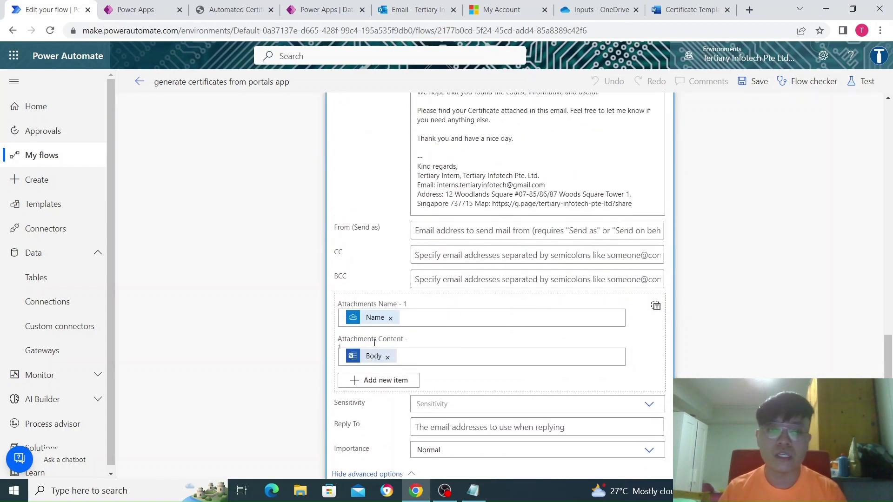
scroll(374, 343, up, 10)
scroll(375, 343, down, 12)
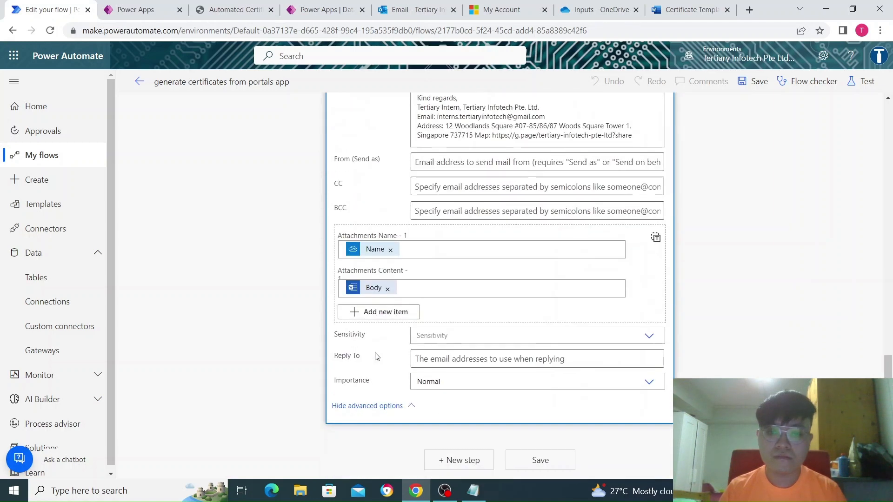
click(539, 460)
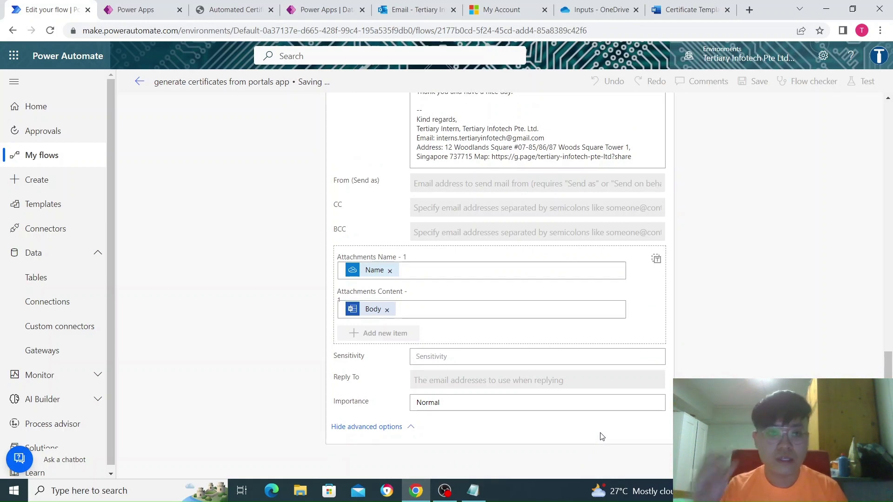
- Enter the student's name and paste the test e-mail address into the certificate form
click(229, 6)
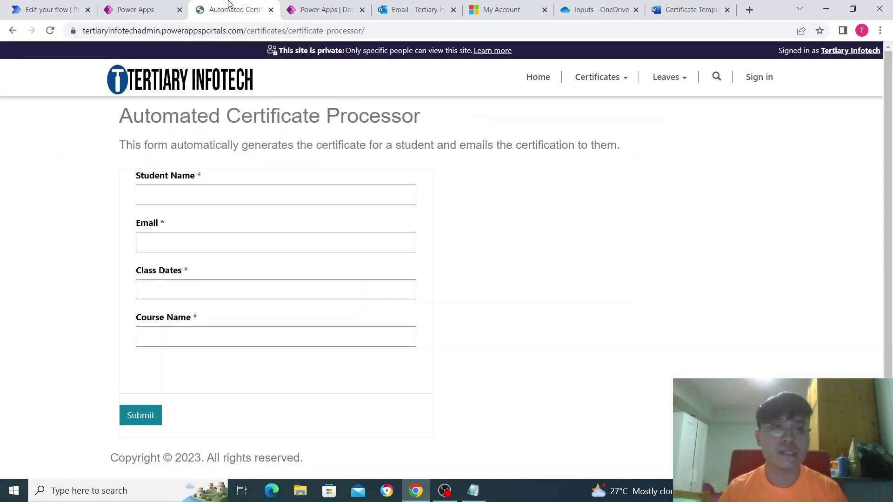
click(198, 203)
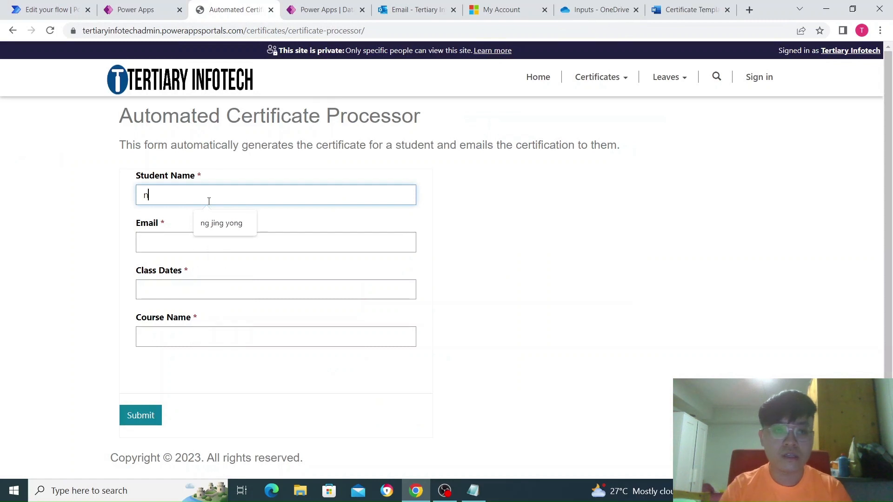
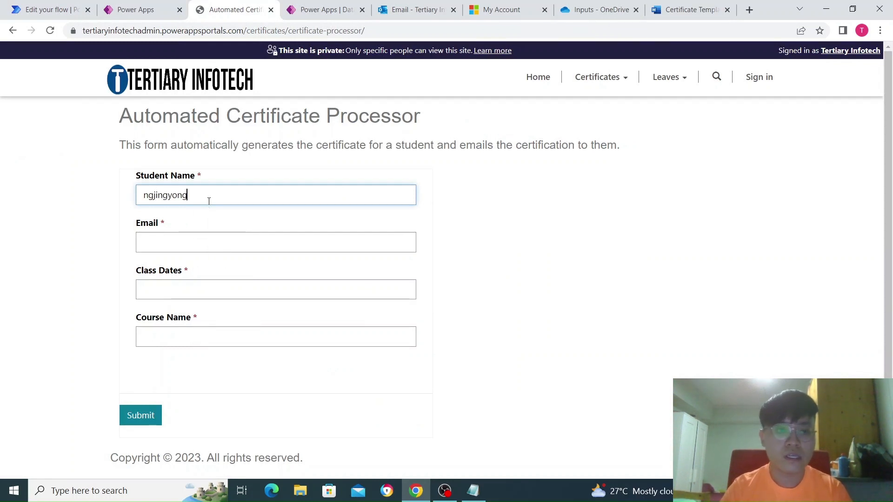
click(471, 492)
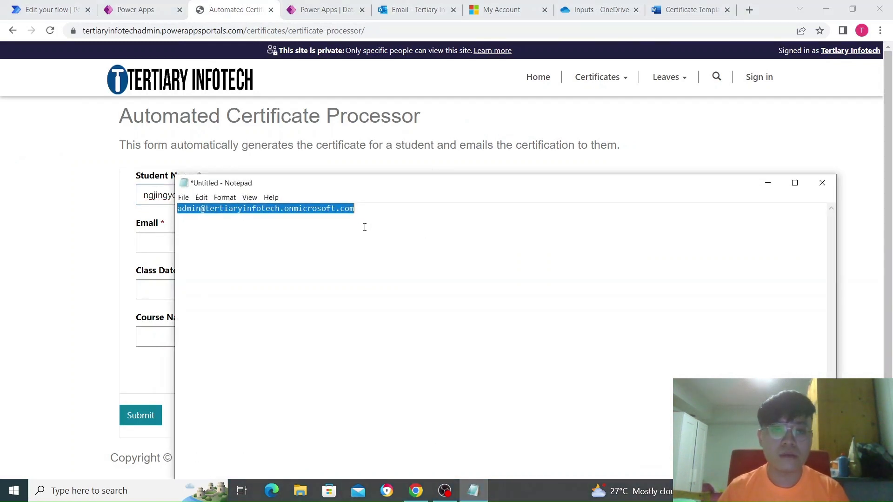
click(144, 240)
key(ctrl+v)
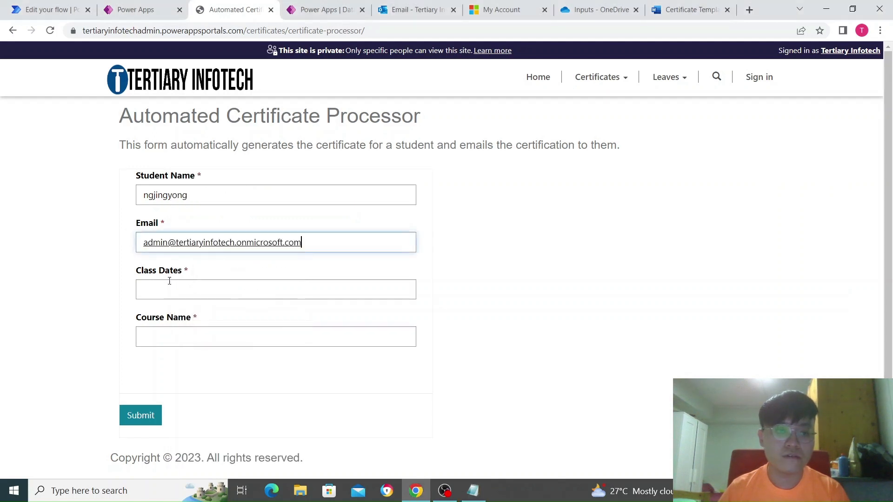
- Set Class Dates to 5 & 6 February 2023 and course to Python Fundamental, then submit
click(170, 282)
click(229, 319)
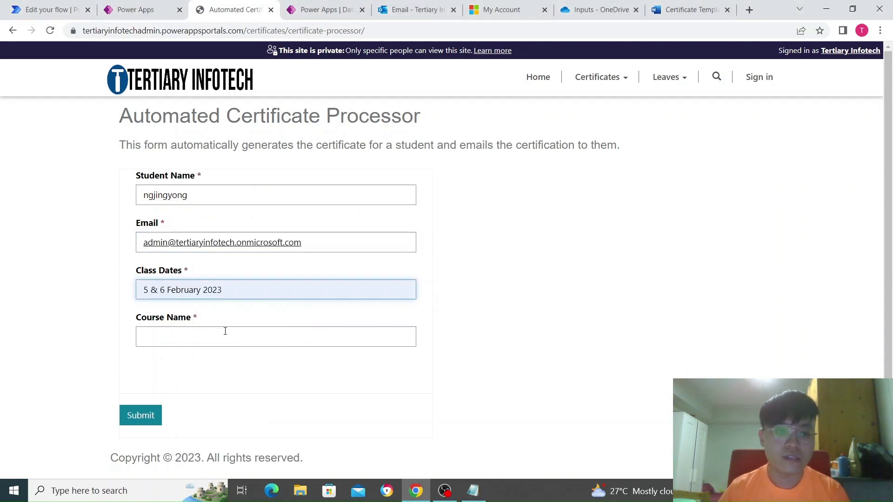
click(219, 336)
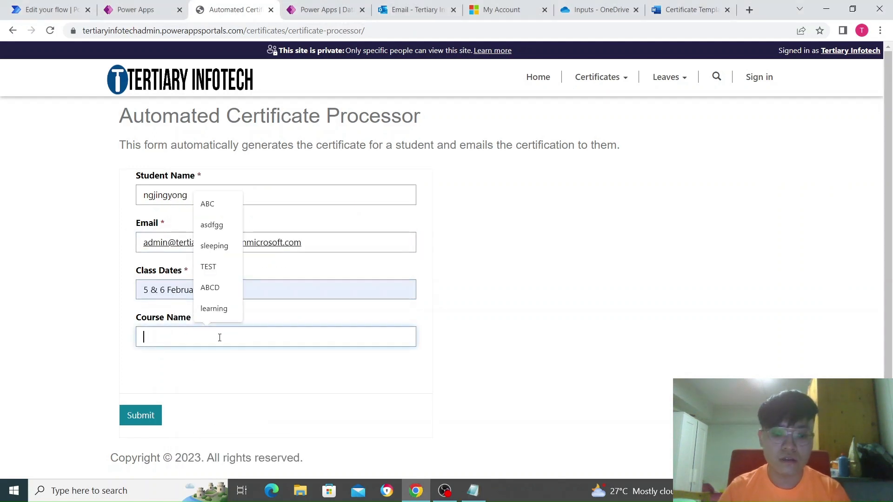
text(Python )
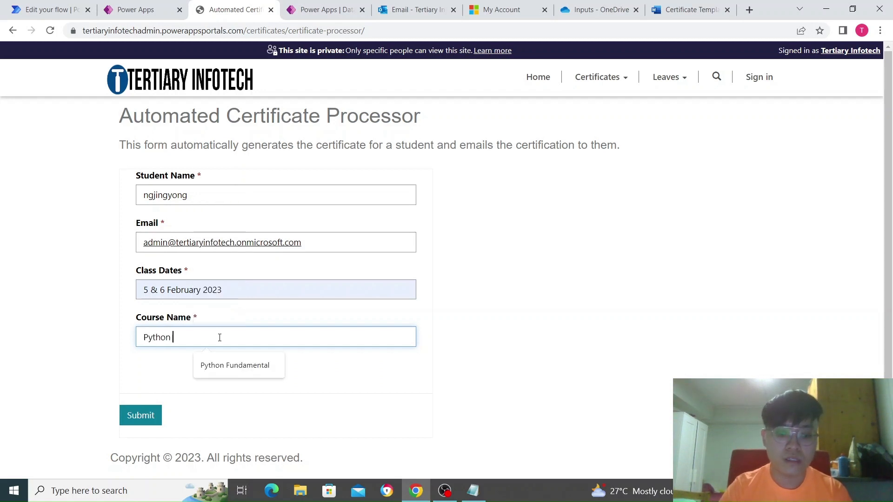
text(Fundam)
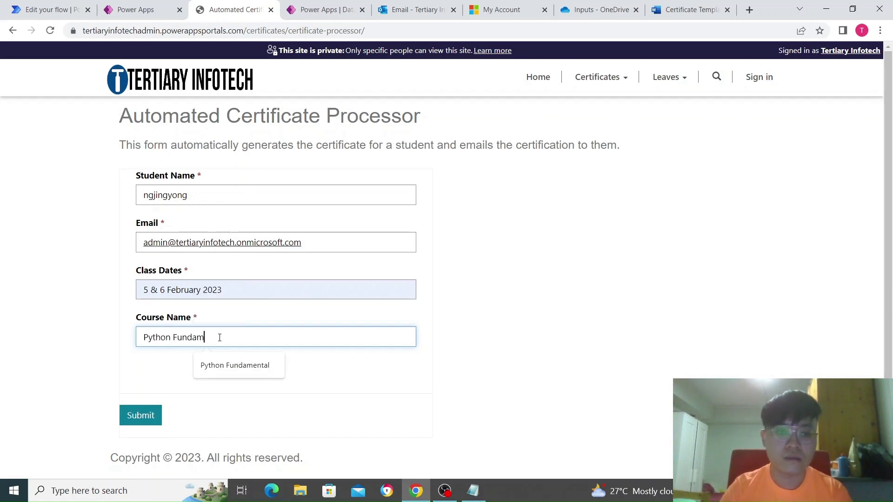
click(233, 365)
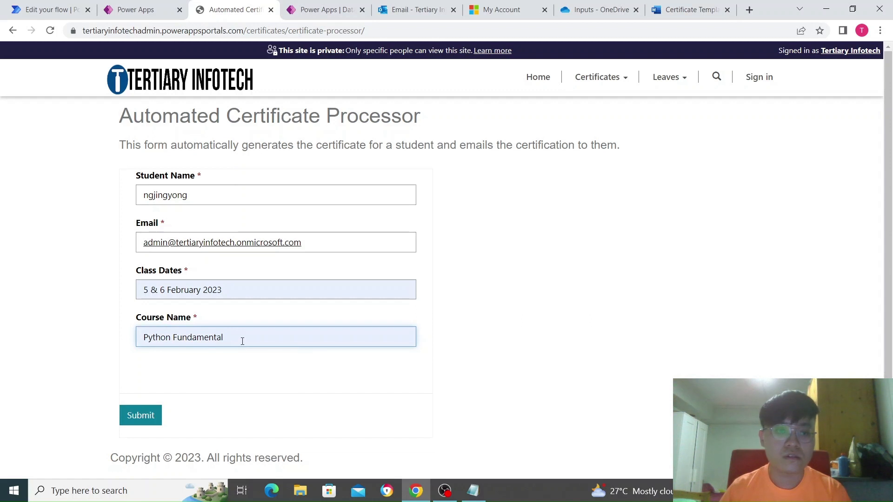
click(150, 424)
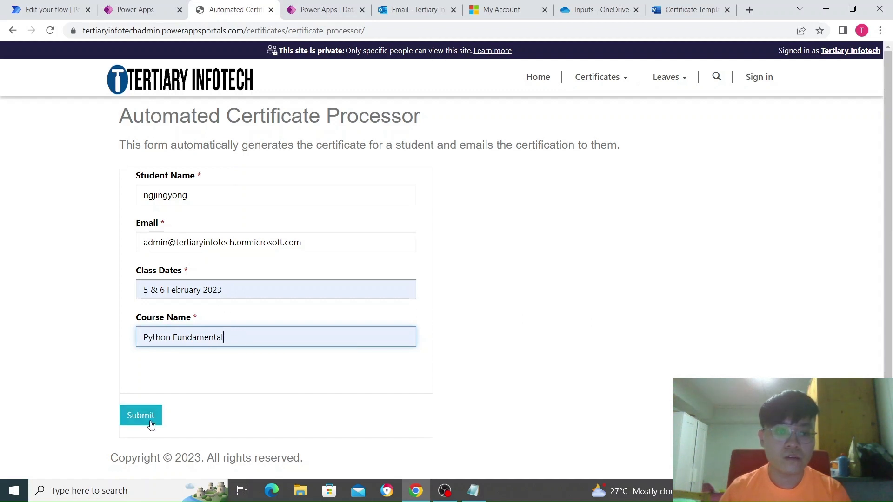
click(150, 424)
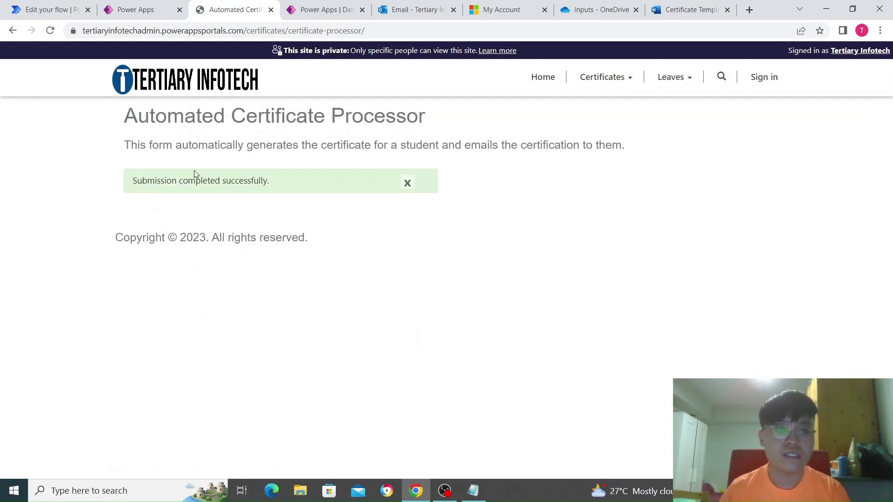
- Reload the Certificates table to see the new Python Fundamental row, then return to the flow editor
click(316, 10)
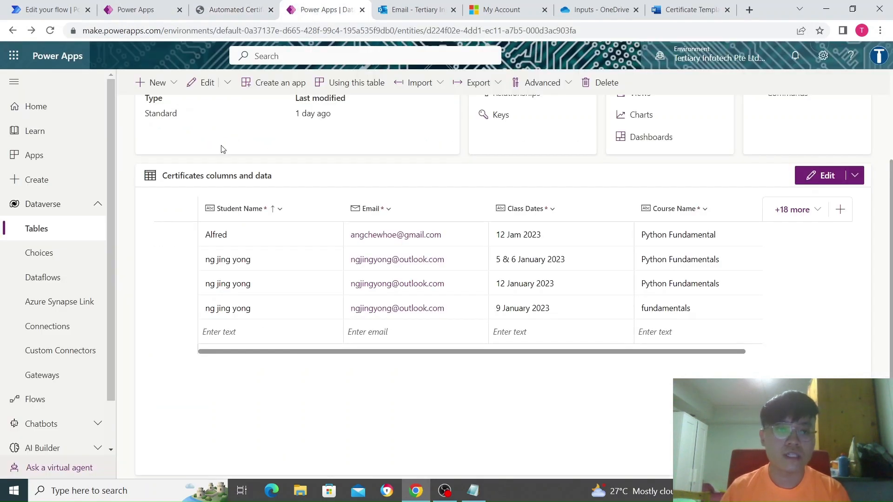
click(51, 31)
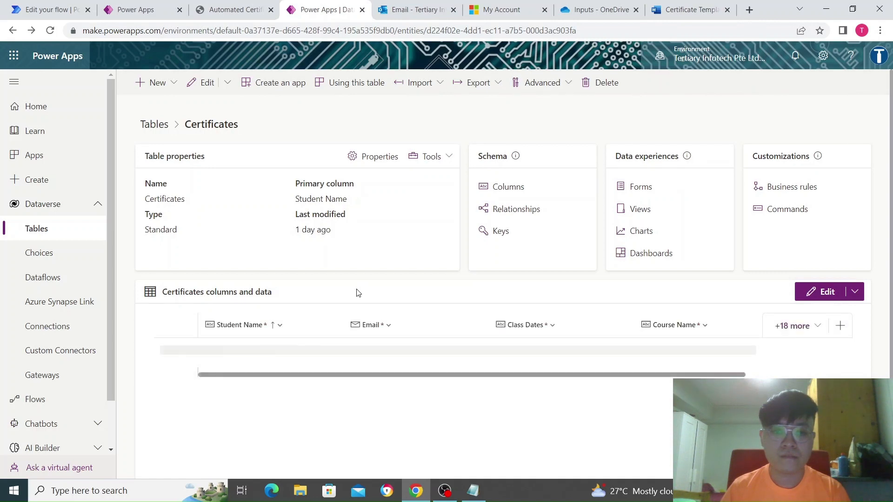
scroll(363, 297, down, 2)
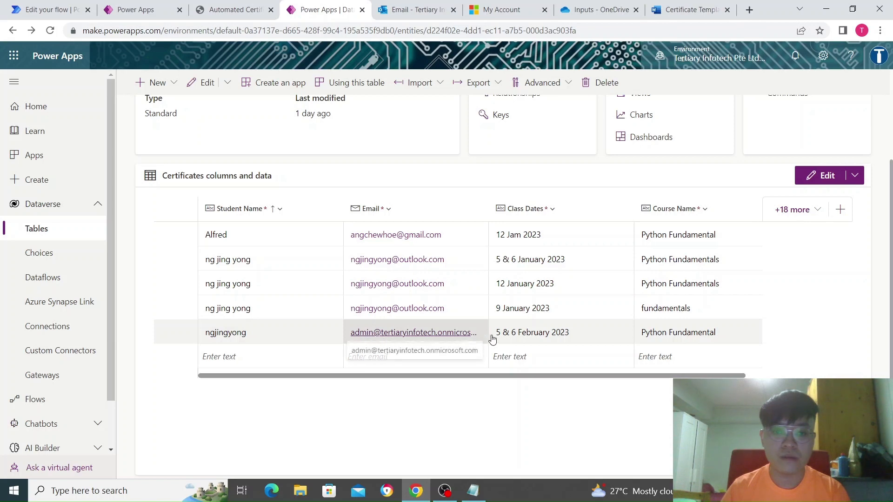
click(11, 7)
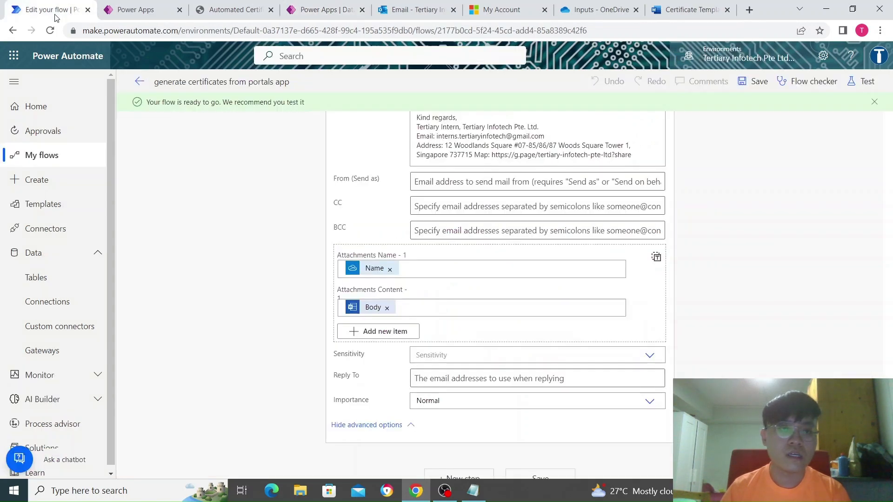
- Open the 'generate certificates from portals app' flow details and confirm the latest run Succeeded
click(75, 155)
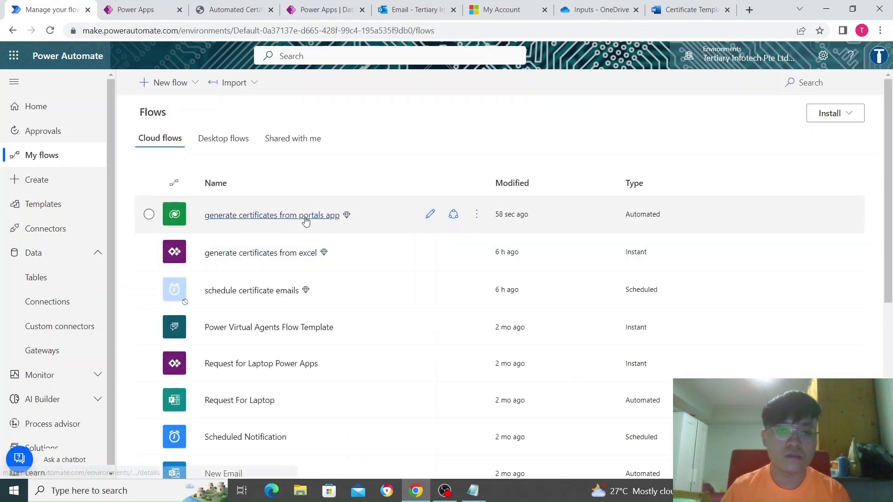
click(306, 221)
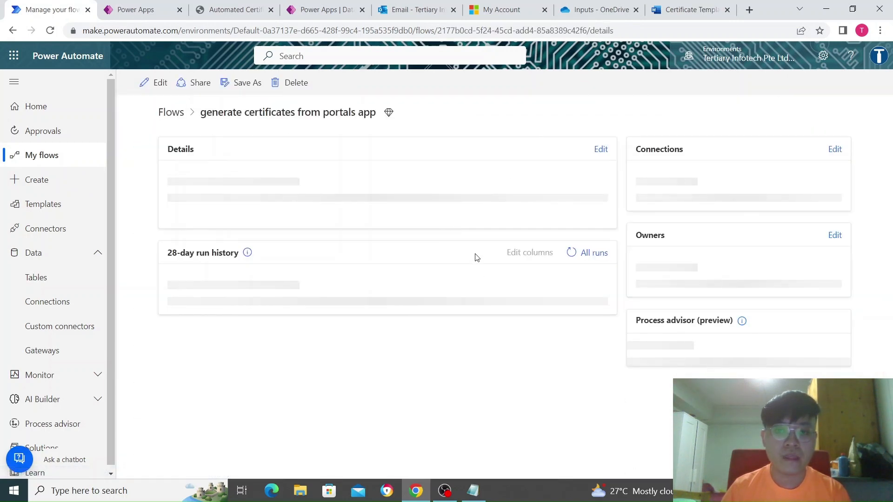
scroll(460, 344, down, 2)
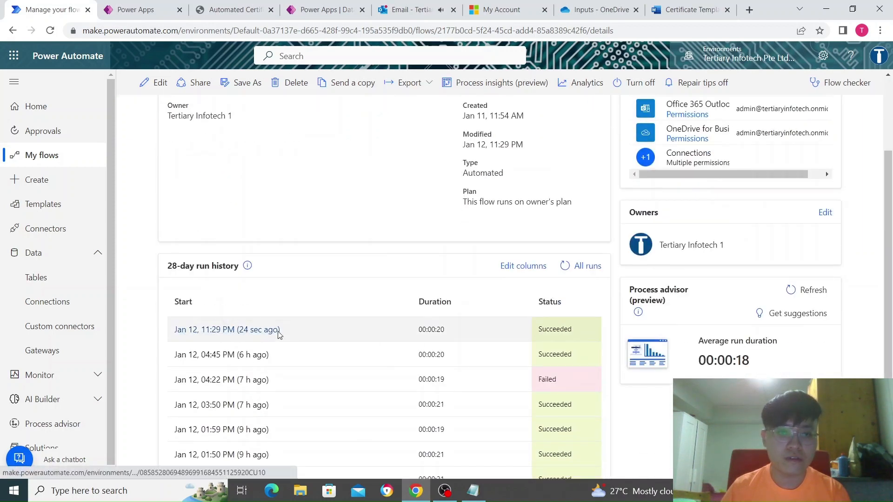
click(413, 5)
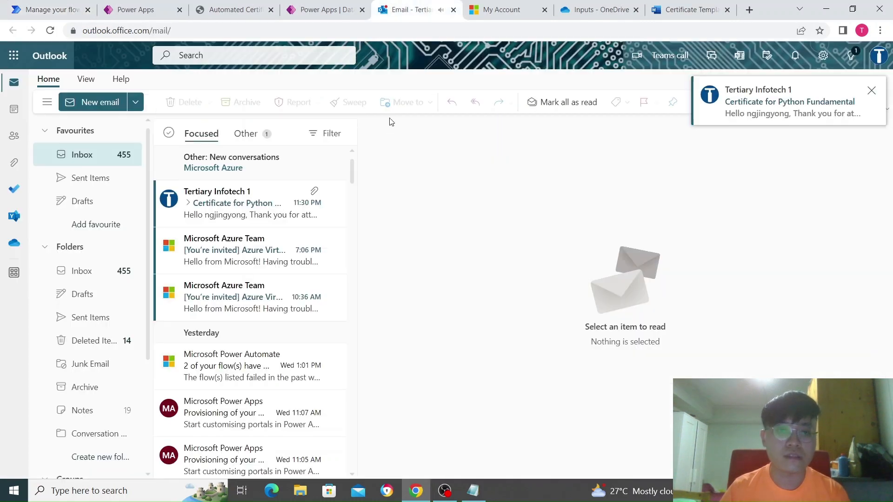
- Open the Certificate for Python Fundamental email and preview its 138 KB PDF attachment
click(240, 205)
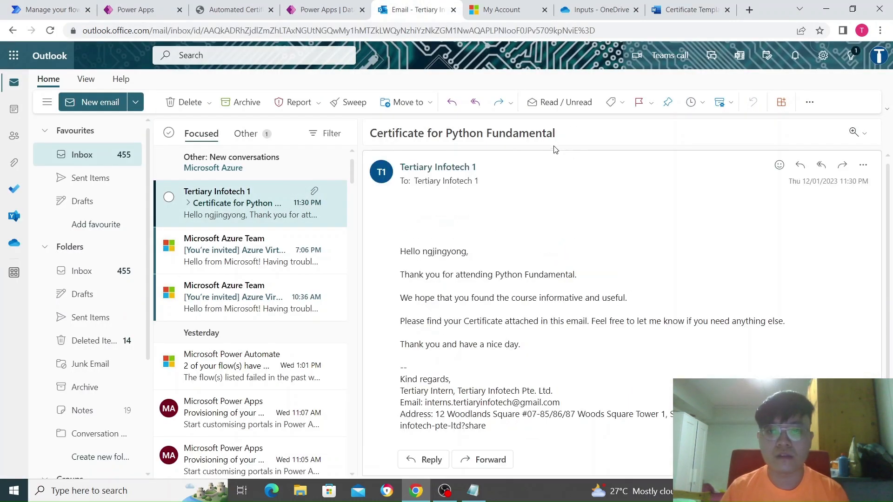
scroll(464, 321, down, 1)
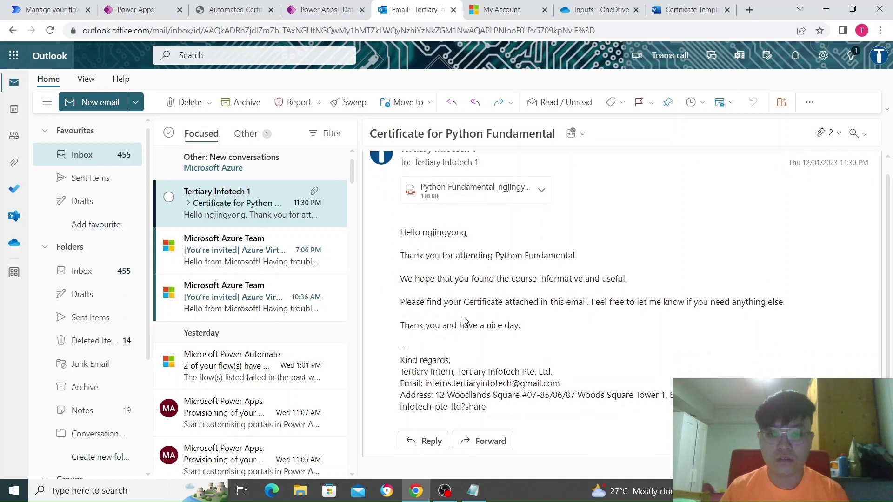
scroll(464, 321, down, 1)
scroll(519, 288, up, 2)
click(492, 207)
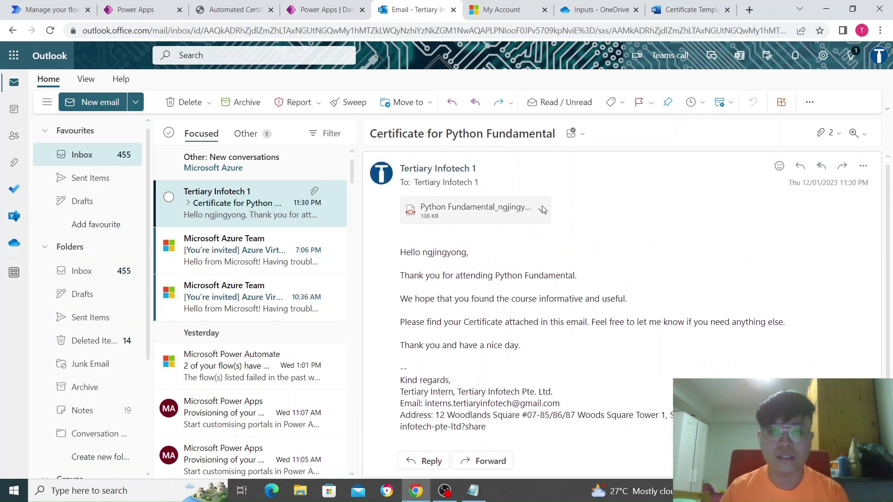